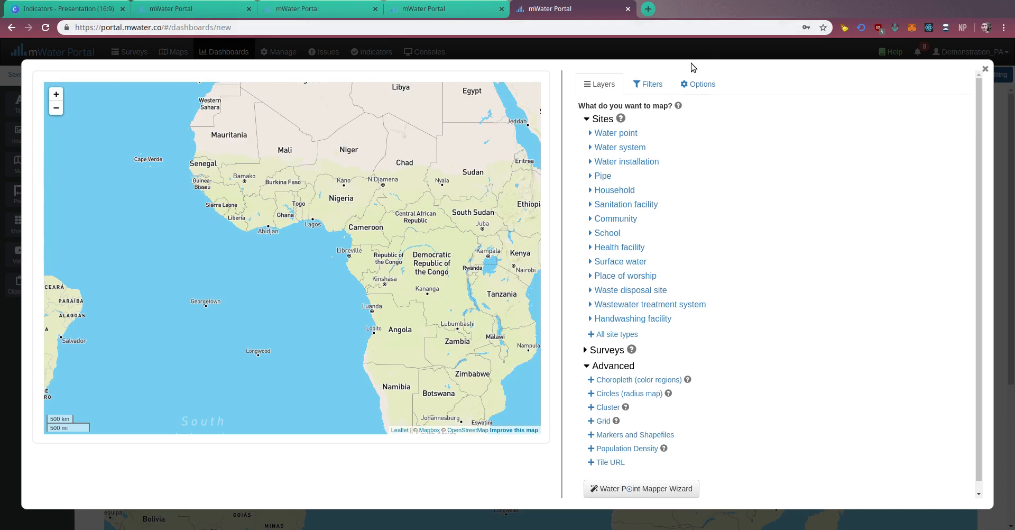
Add a Markers and Shapefiles layer to the map and name it "Hygiene Service Ladder".
mouse_move(611, 110)
scroll(669, 323, down, 1)
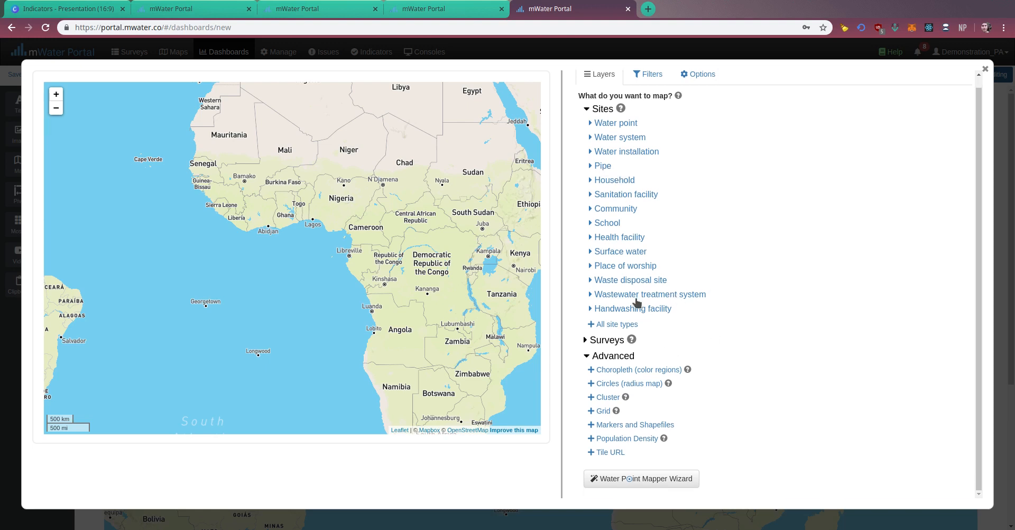
click(622, 425)
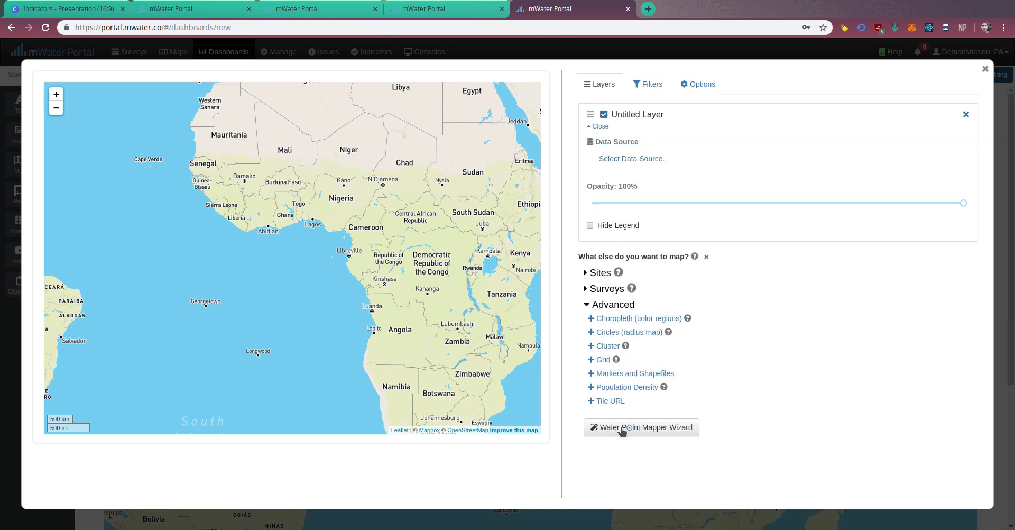
click(621, 115)
text(Hygiene Service Ladder)
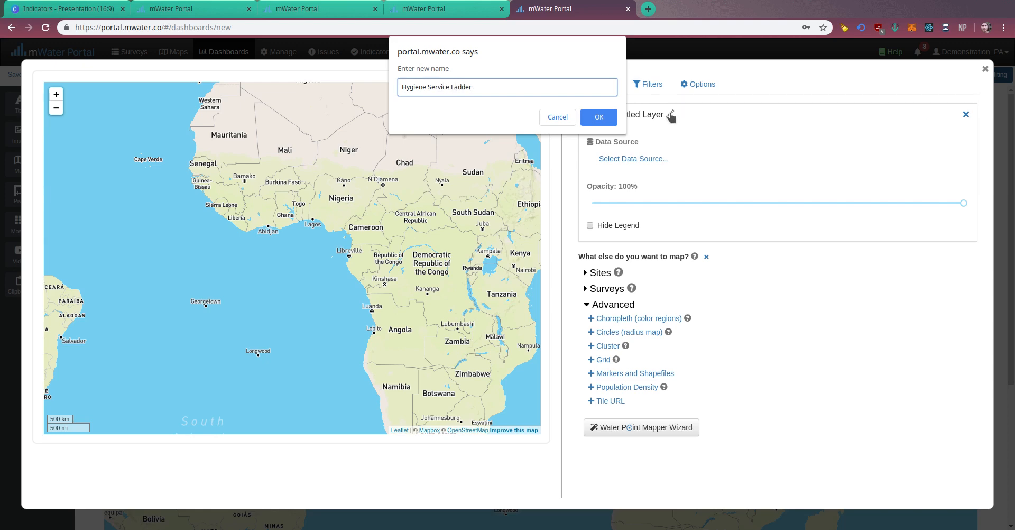
click(593, 117)
Set the layer's data source to the raw indicator "SDG 6.2: Hygiene service ladder".
click(616, 161)
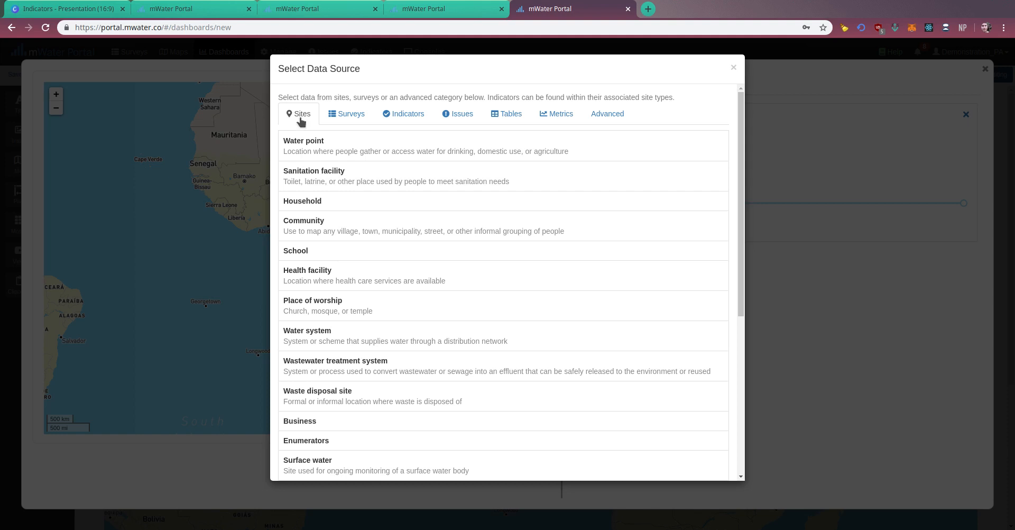
click(338, 118)
click(403, 119)
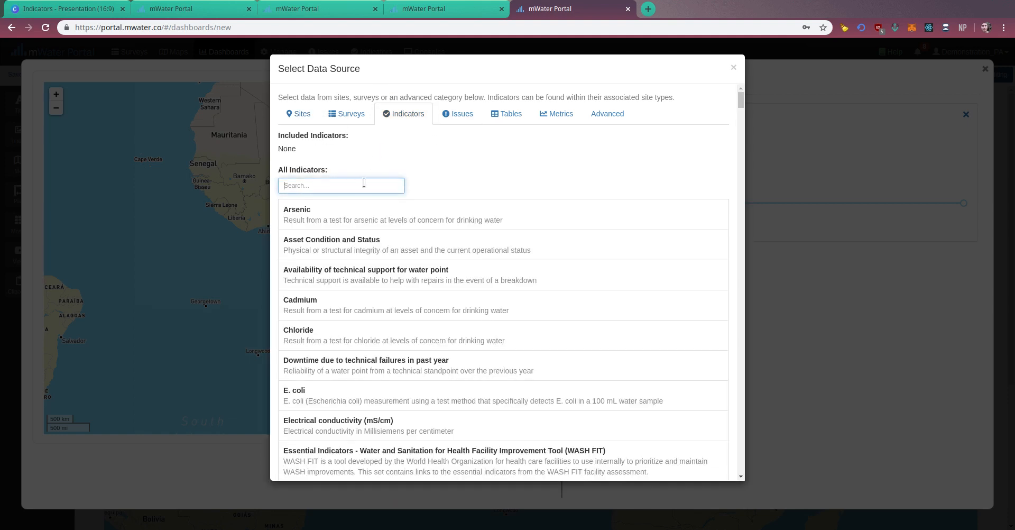
text(hygiene service)
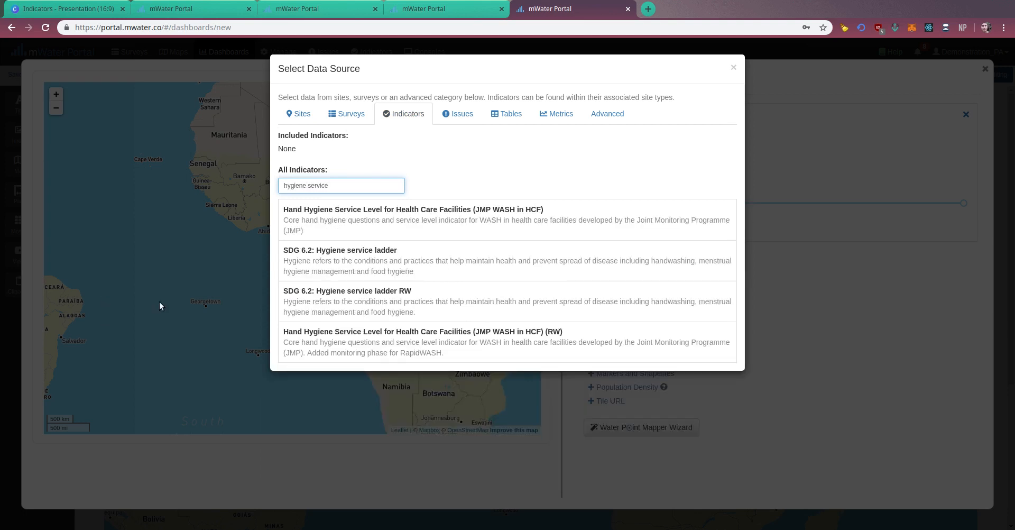
click(357, 251)
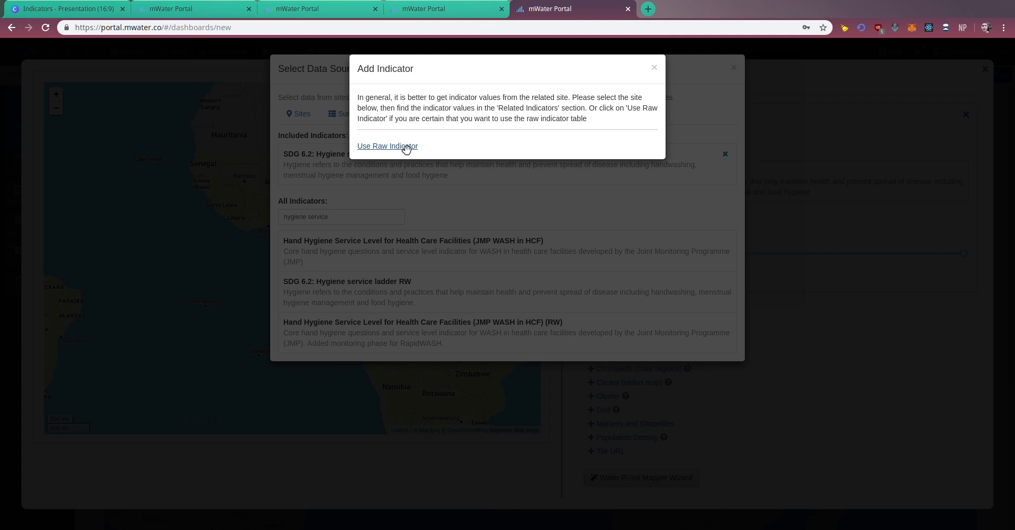
click(387, 146)
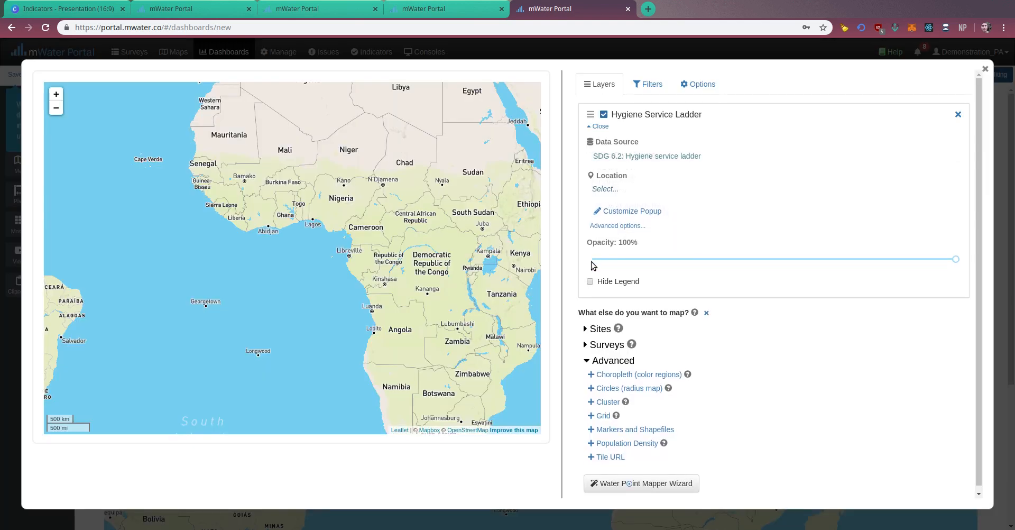
Set the layer's location field to Household location.
click(610, 191)
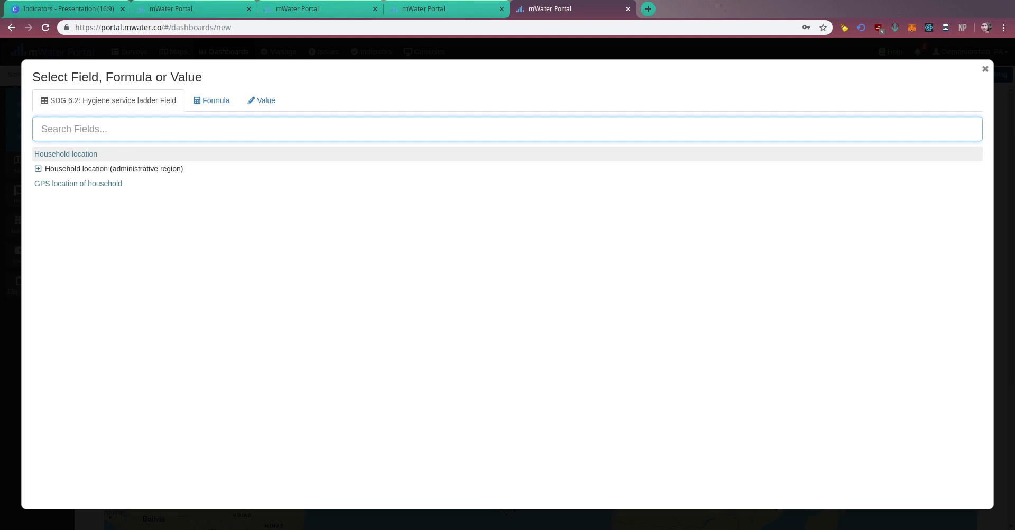
click(126, 158)
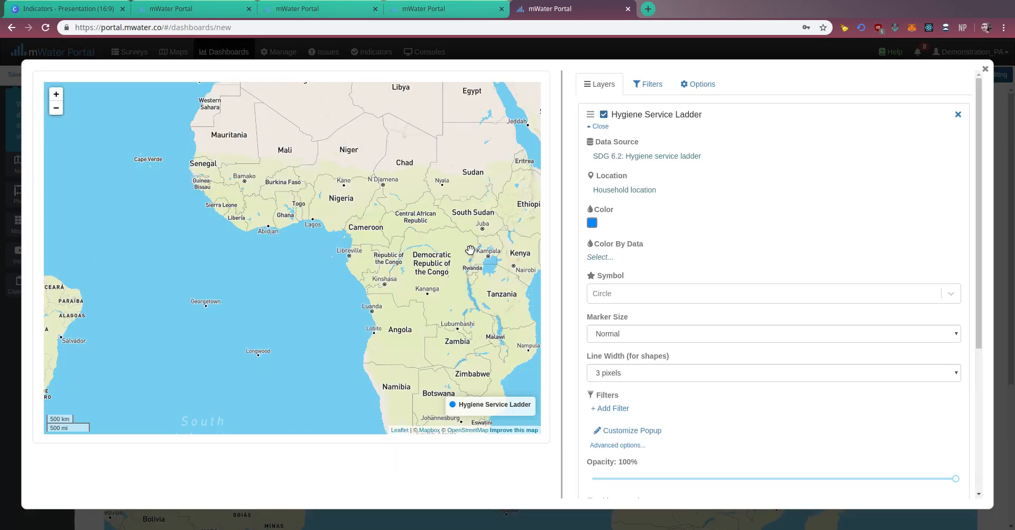
mouse_move(470, 250)
mouse_down()
mouse_move(370, 307)
mouse_move(336, 360)
mouse_move(337, 430)
mouse_up()
drag(377, 149, 375, 393)
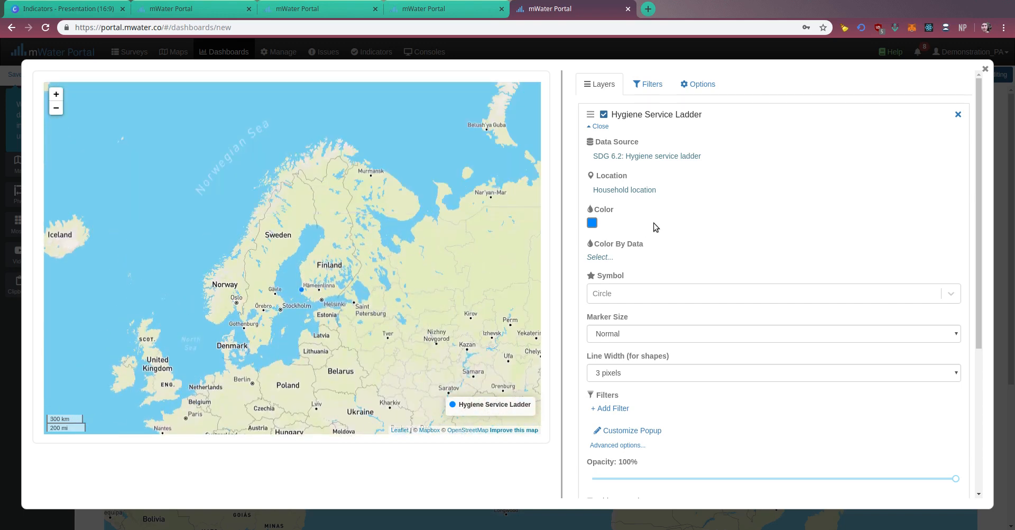
click(713, 89)
click(599, 82)
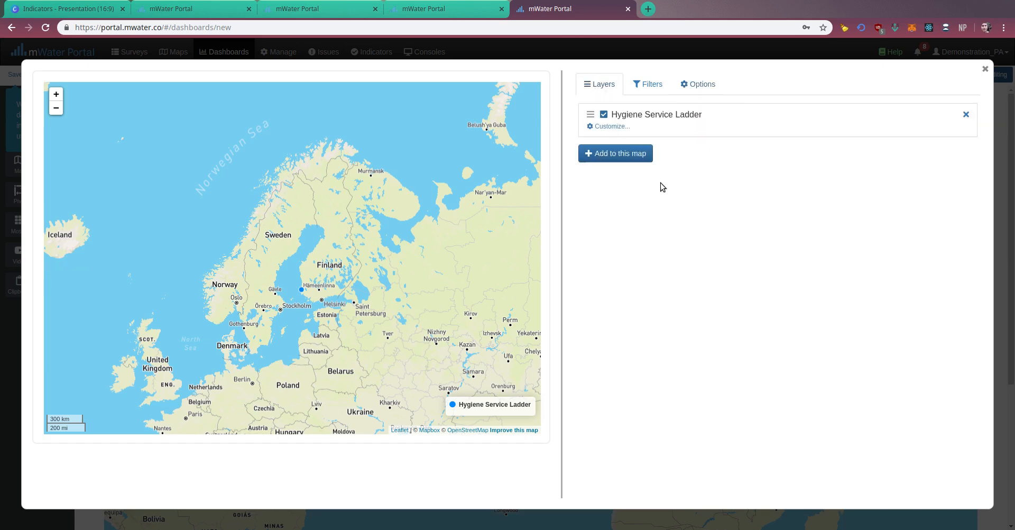
click(619, 127)
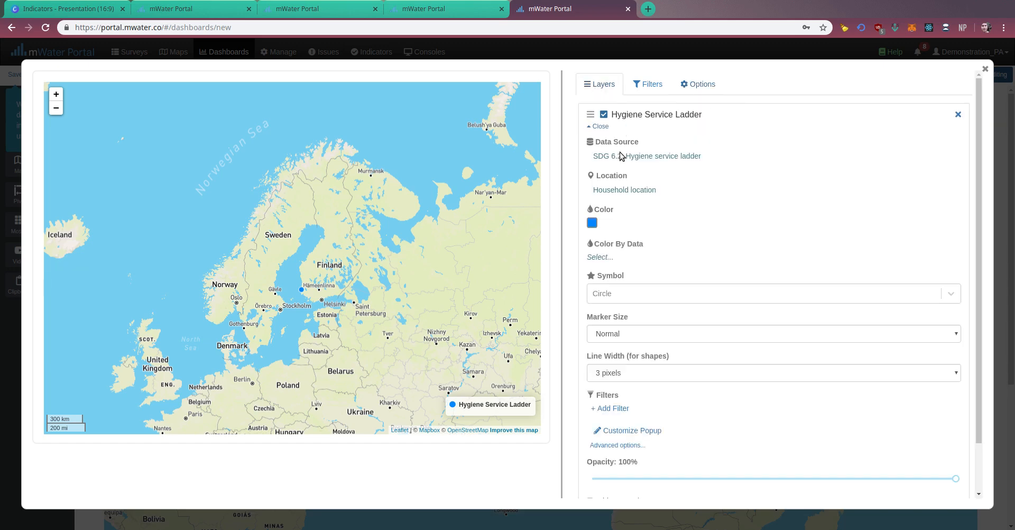
Add a layer filter that limits Household location (administrative region) to within Finland.
click(625, 407)
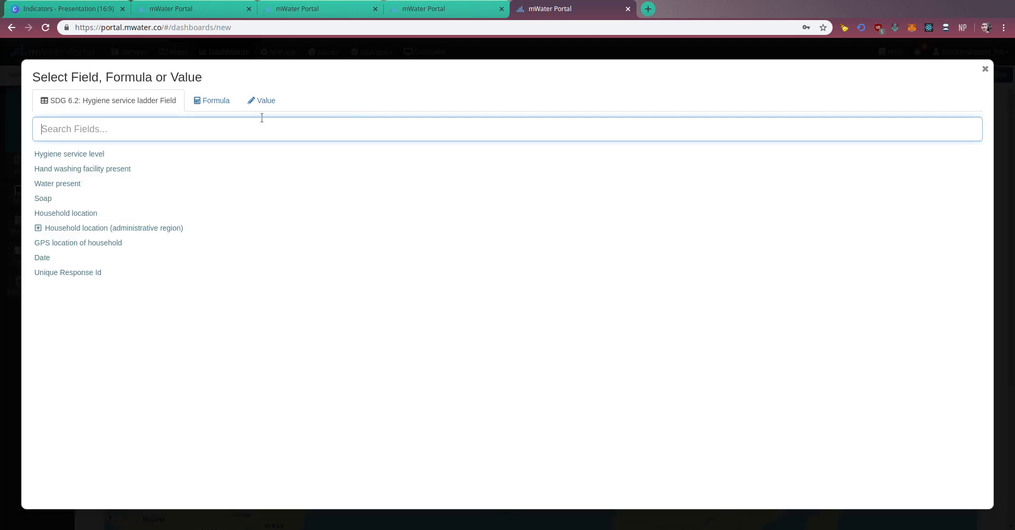
click(60, 229)
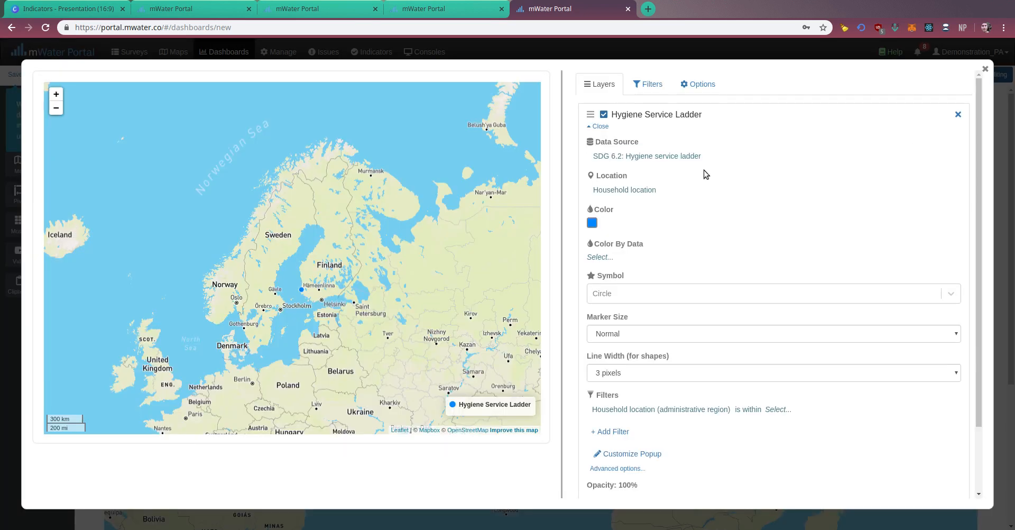
click(774, 410)
click(234, 154)
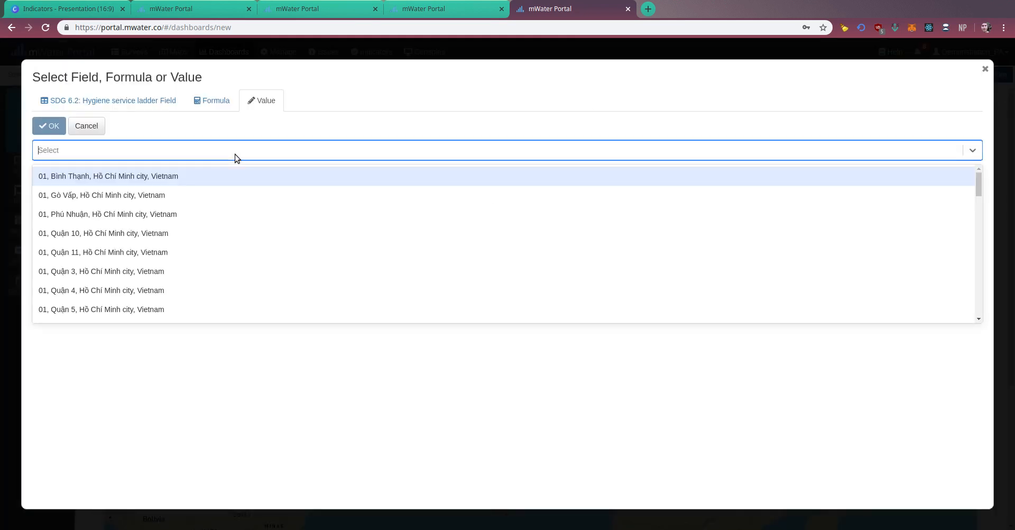
text(fina)
text(land)
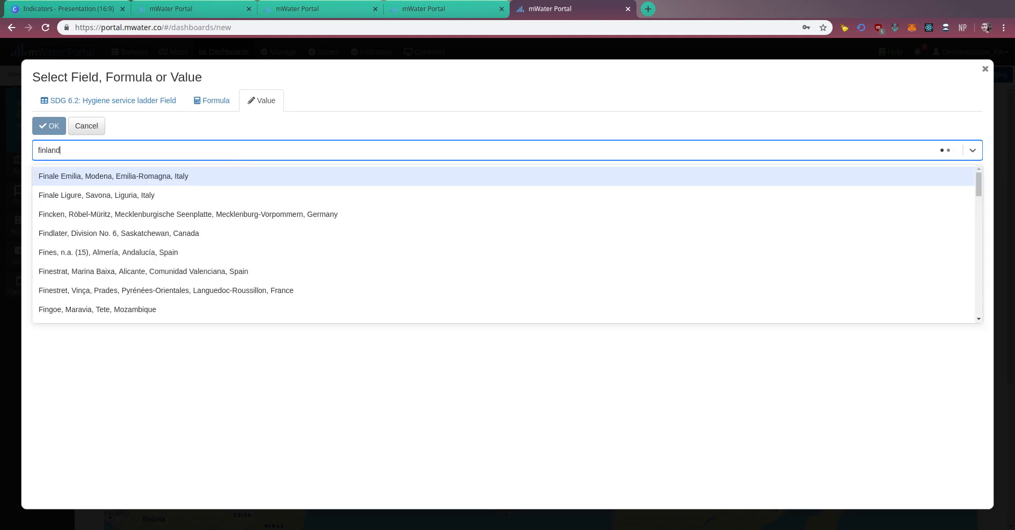
click(71, 170)
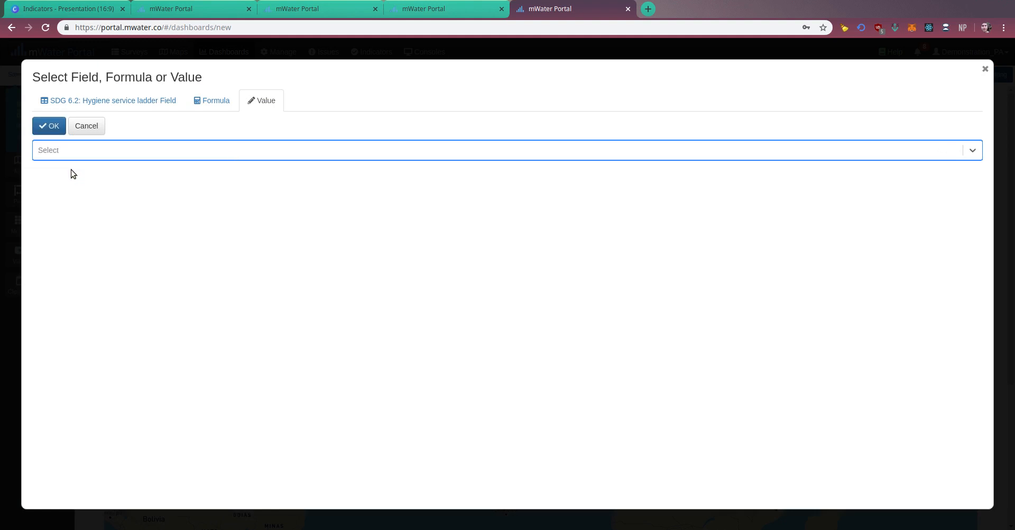
click(49, 126)
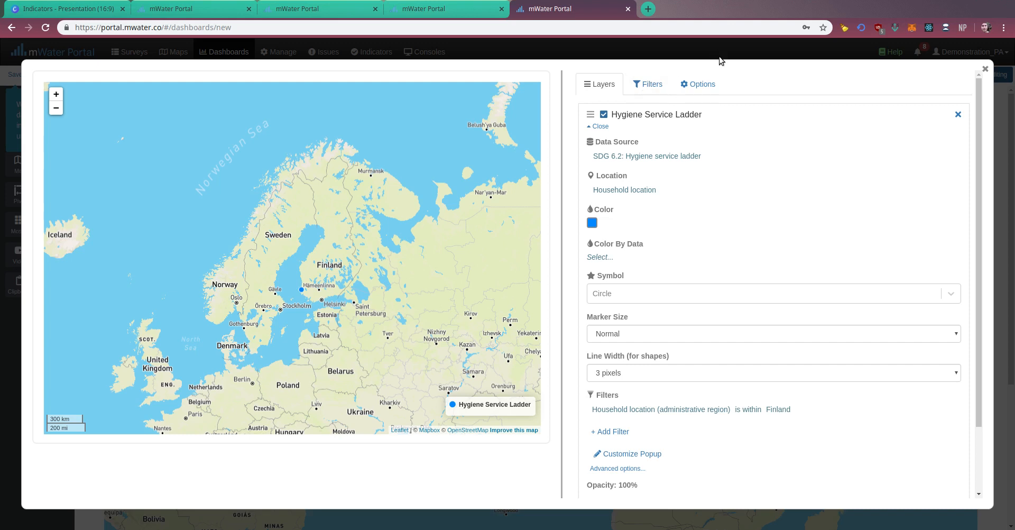
Turn on automatic zoom for the map.
click(705, 82)
click(604, 188)
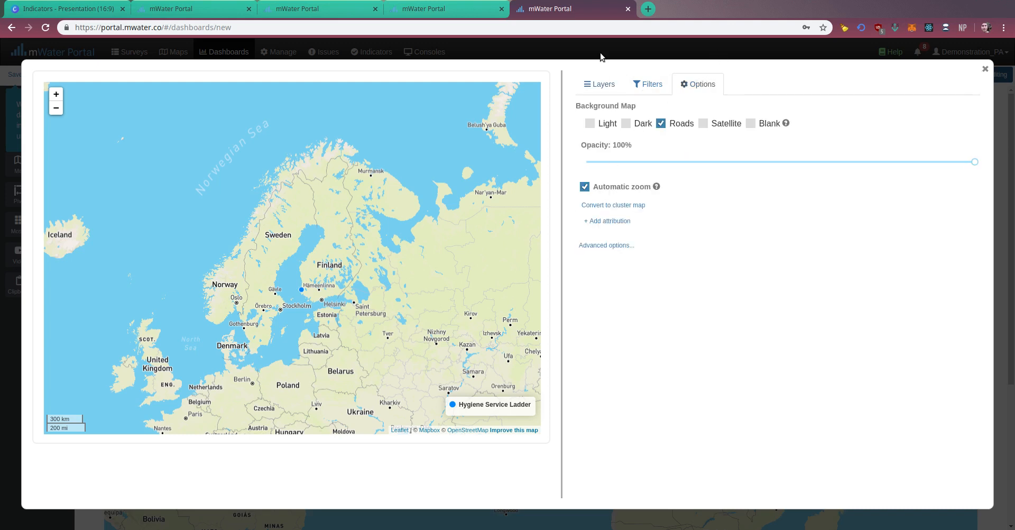
click(601, 83)
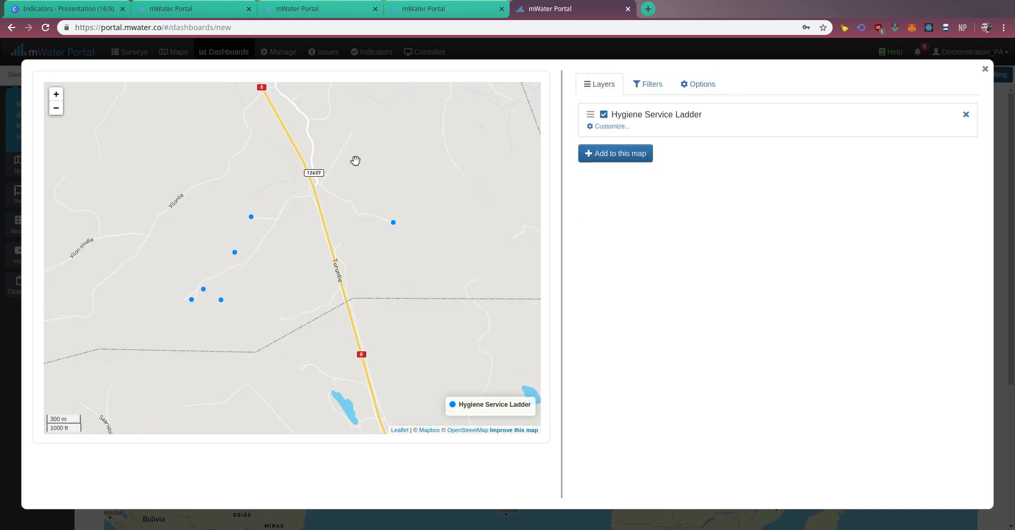
Color the layer's markers by Hygiene service level, using the teal, orange and blue color scheme.
click(615, 125)
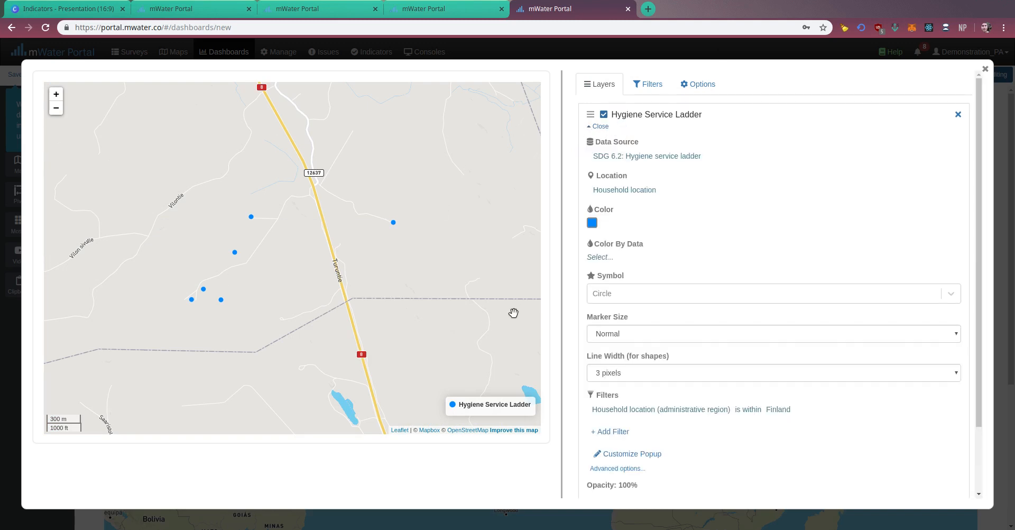
click(599, 256)
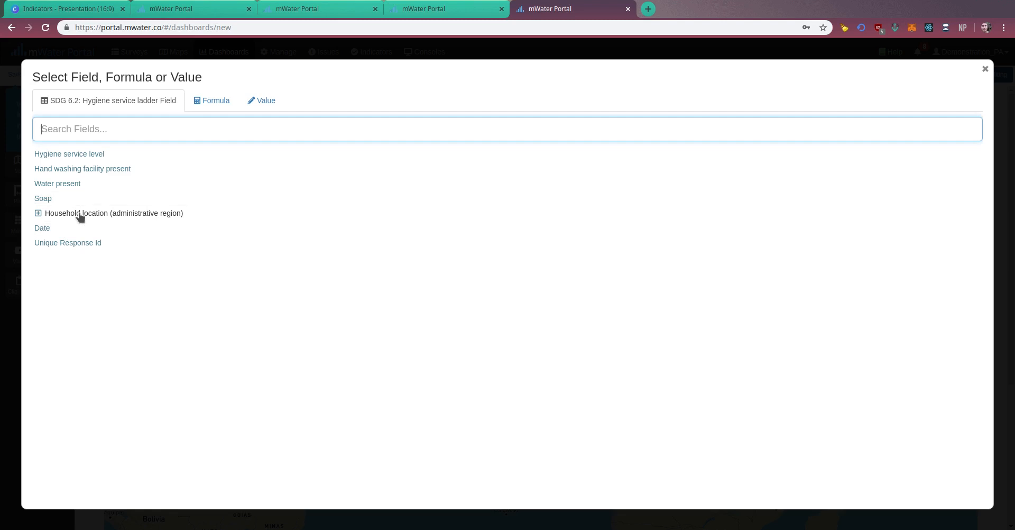
click(74, 158)
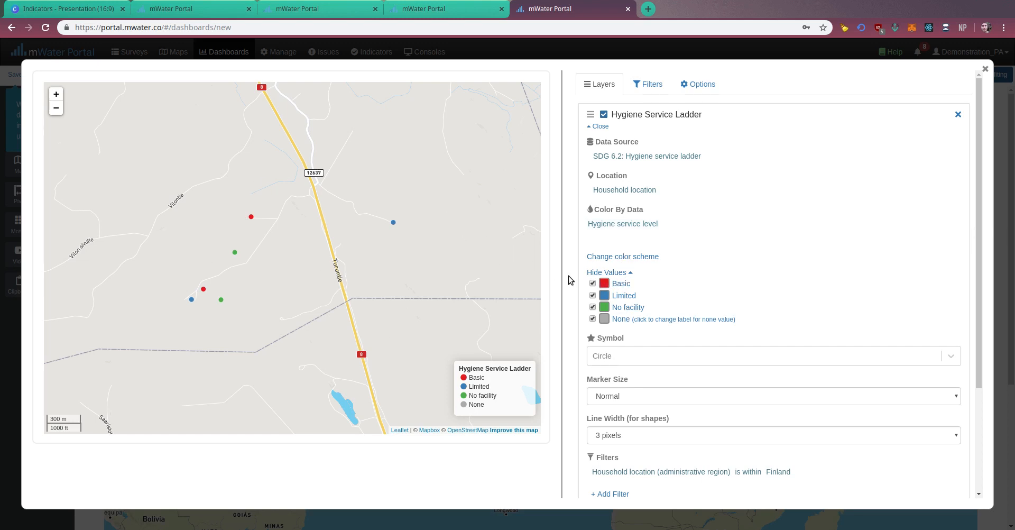
click(653, 262)
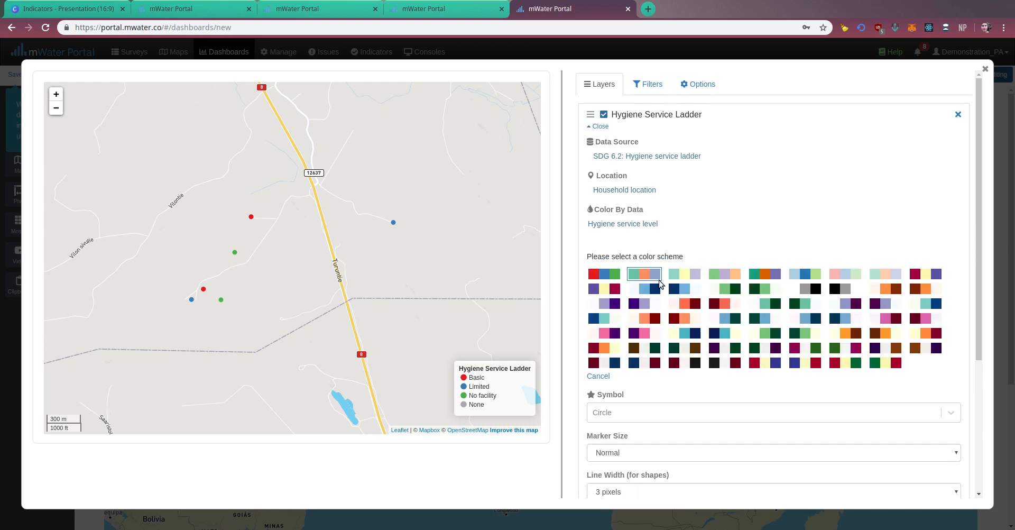
click(658, 277)
Change the marker color to purple for the Basic level and yellow for the Limited level.
click(605, 284)
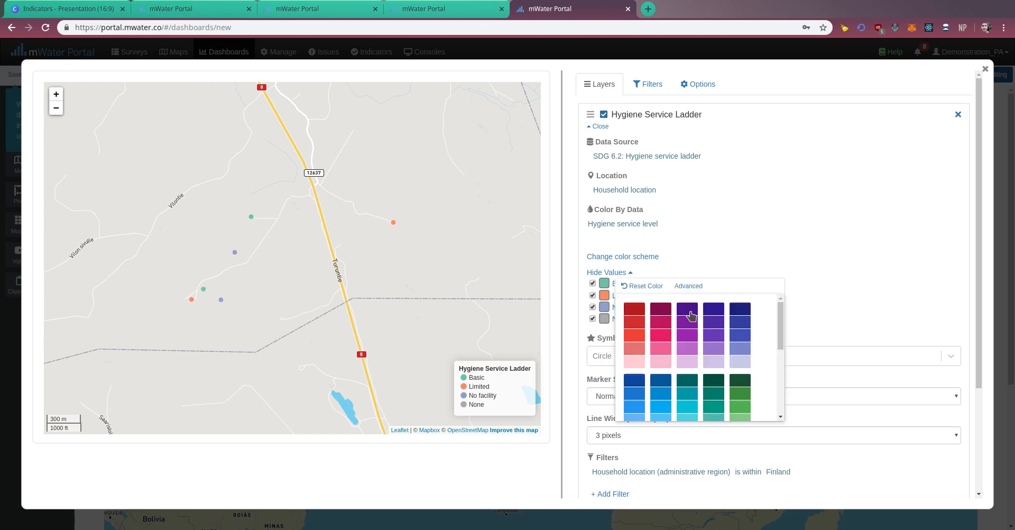
click(687, 335)
click(604, 285)
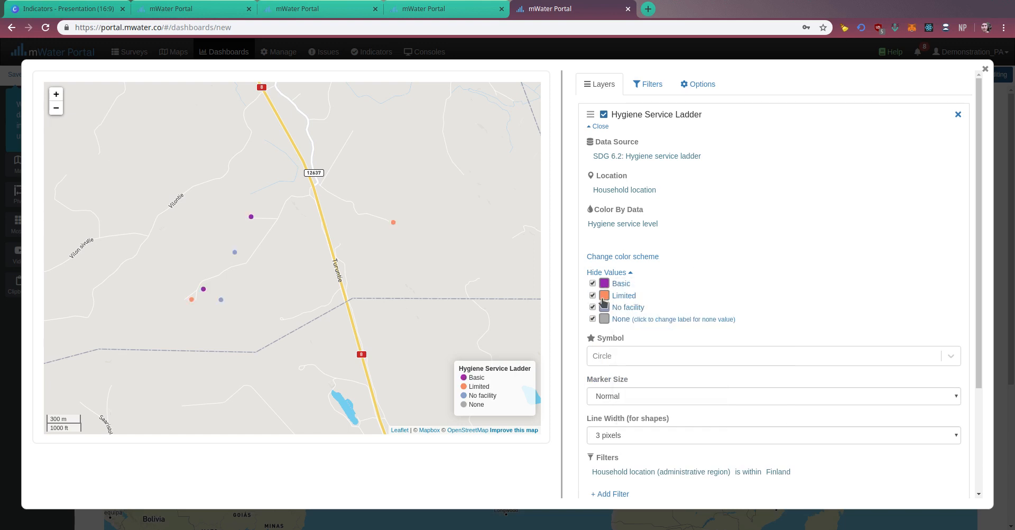
click(604, 296)
scroll(687, 379, down, 5)
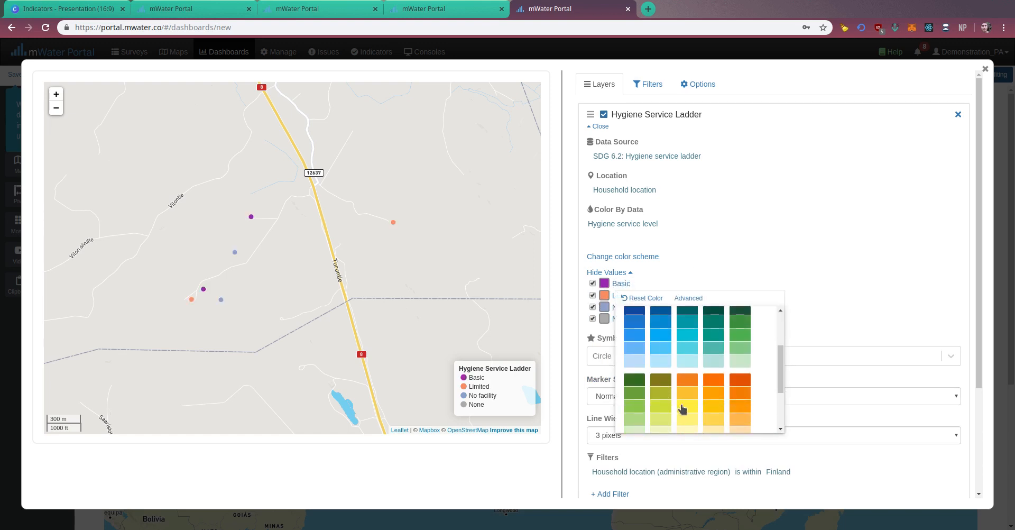
click(686, 407)
click(604, 295)
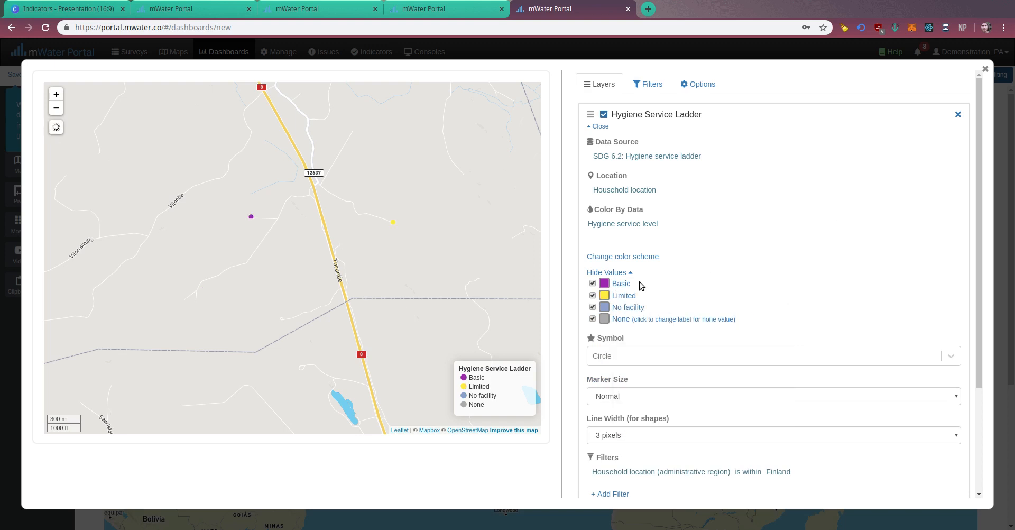
Change the marker color for the No facility level to orange.
click(605, 310)
scroll(682, 383, down, 5)
click(686, 361)
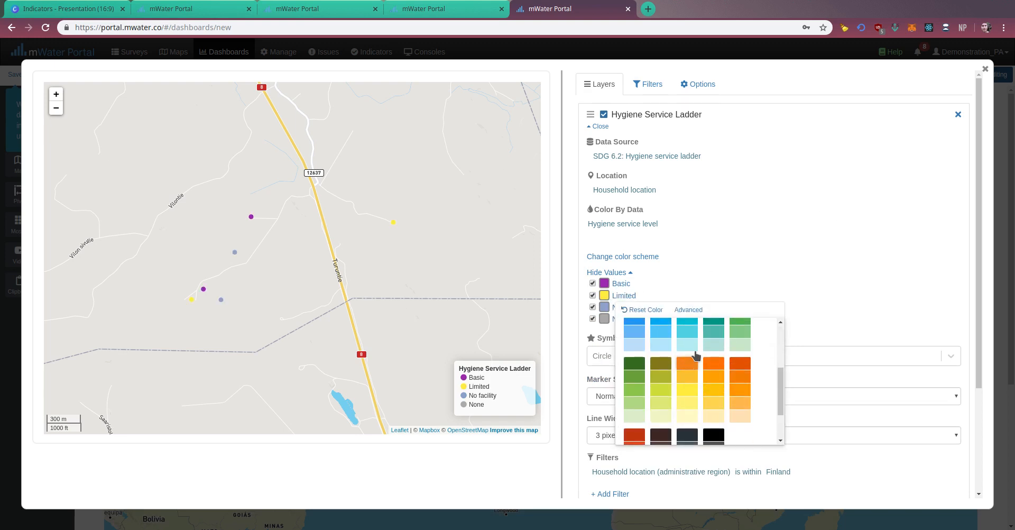
click(914, 205)
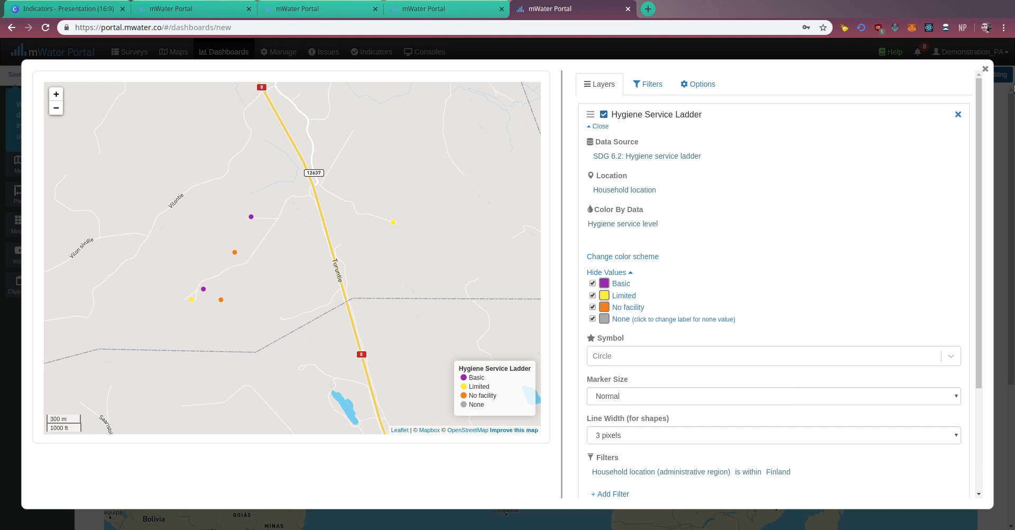
Set the layer's symbol to Home with an Extra large marker size, and return to the dashboard.
click(638, 357)
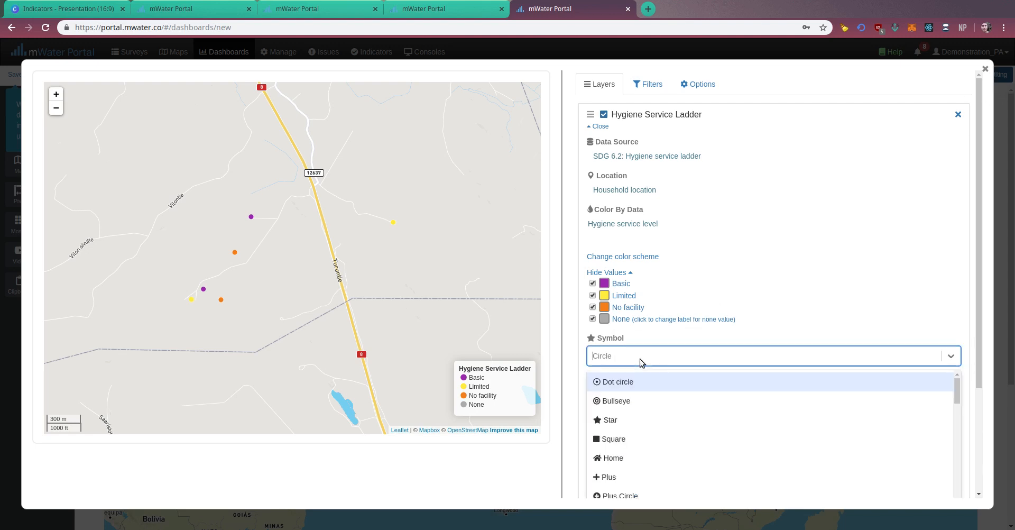
click(627, 456)
click(642, 394)
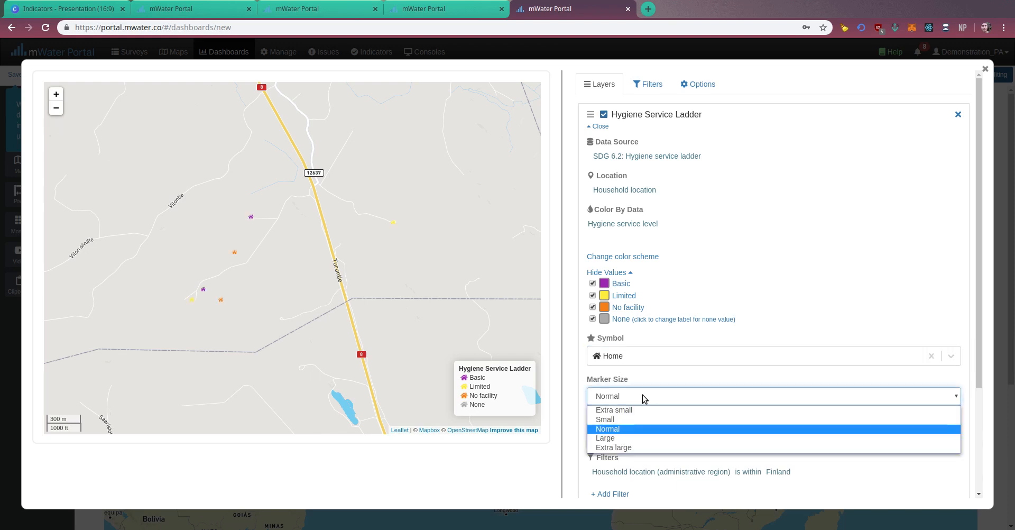
click(645, 447)
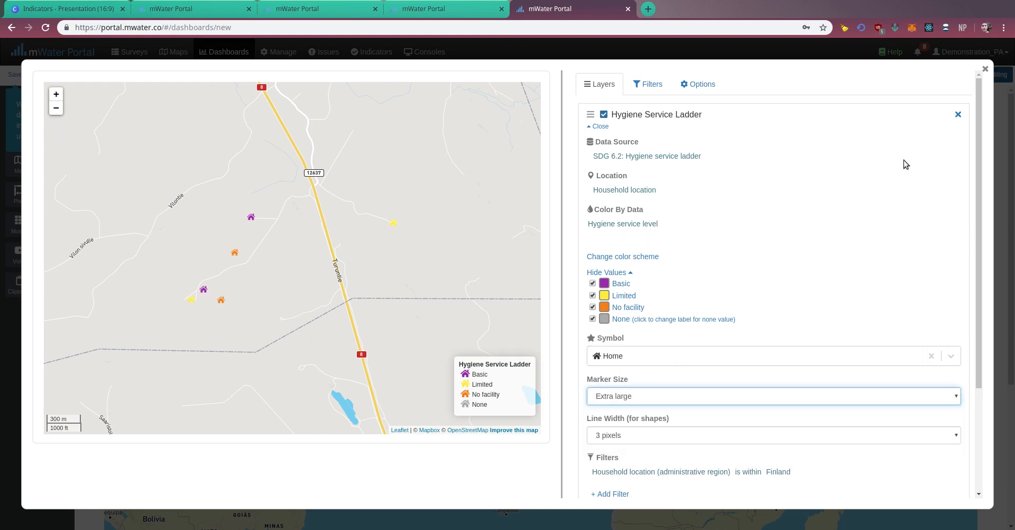
click(984, 69)
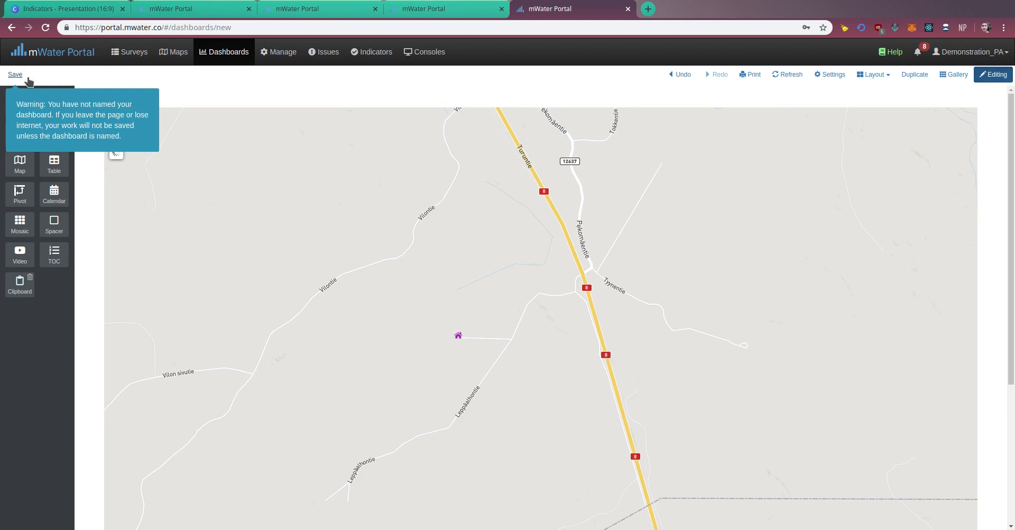
Save the dashboard under the name "Hygiene Service Ladder demo".
click(15, 75)
click(407, 100)
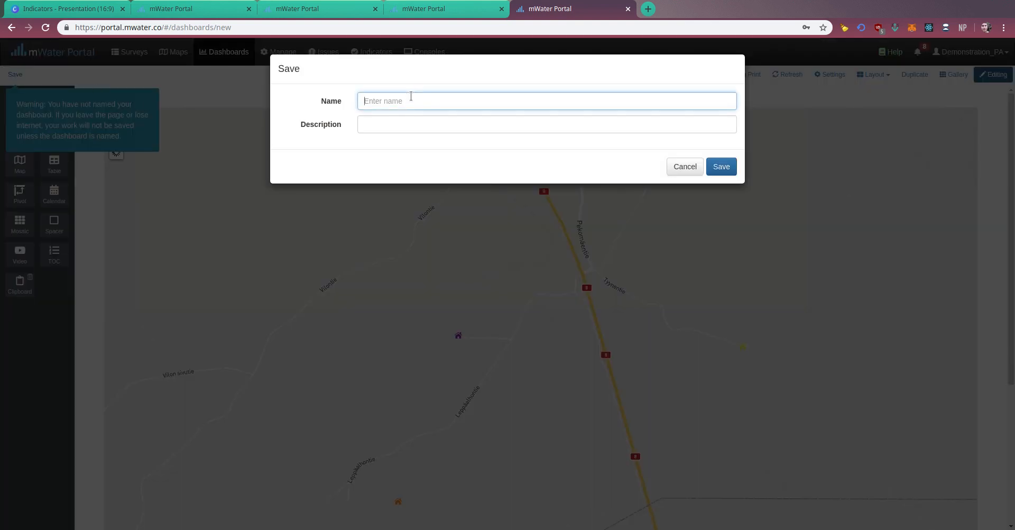
text(Hygiene SErvice Ladder )
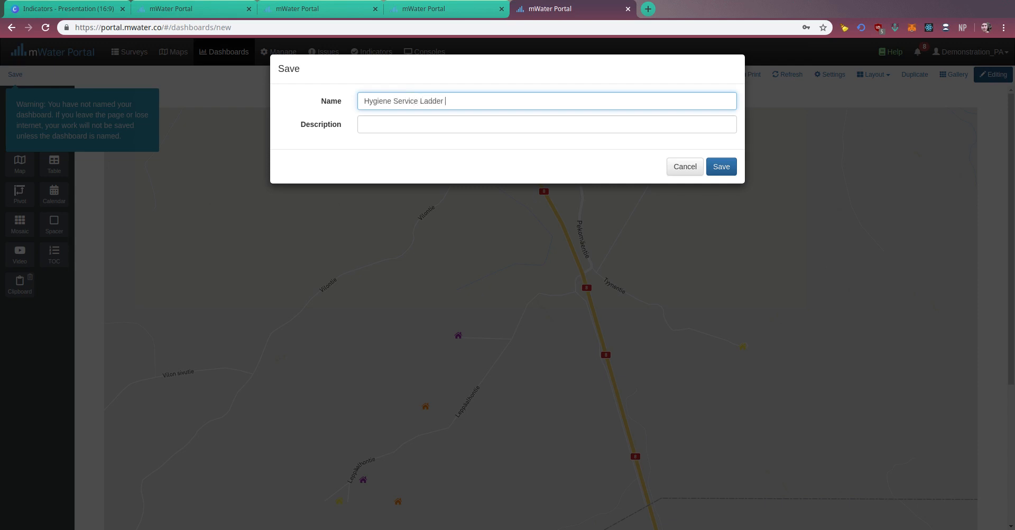
text(demo)
click(704, 173)
Examine the survey response behind one of the purple household markers on the map, and return to the dashboard.
drag(612, 301, 634, 207)
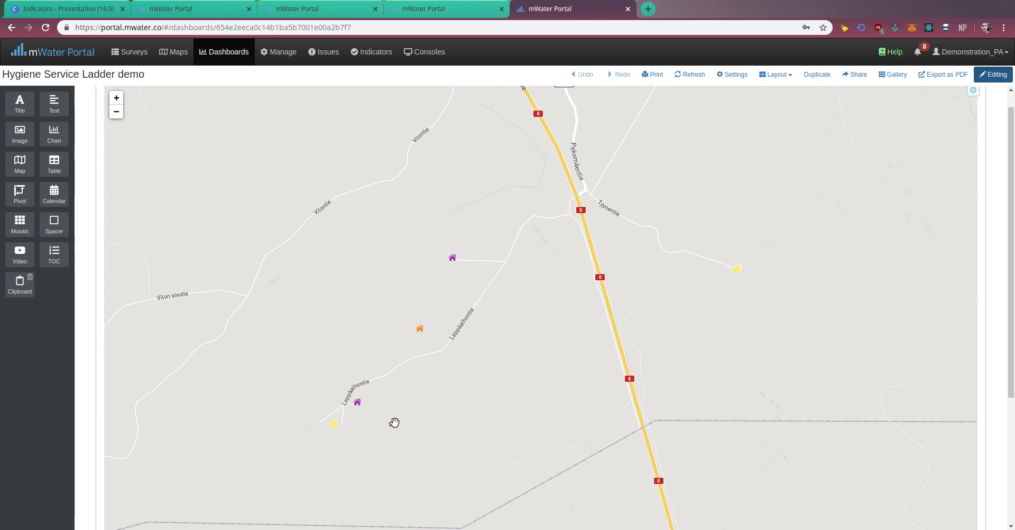
click(357, 403)
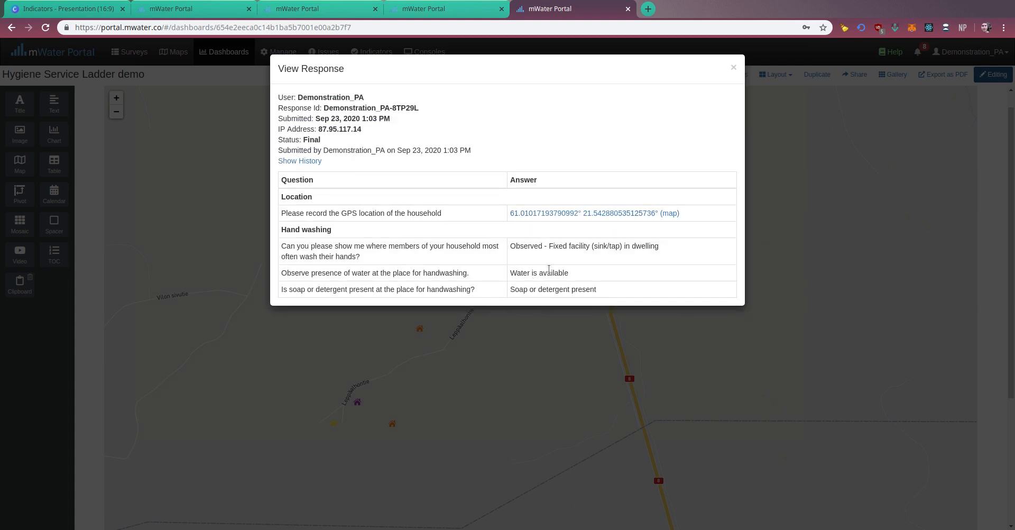
click(535, 319)
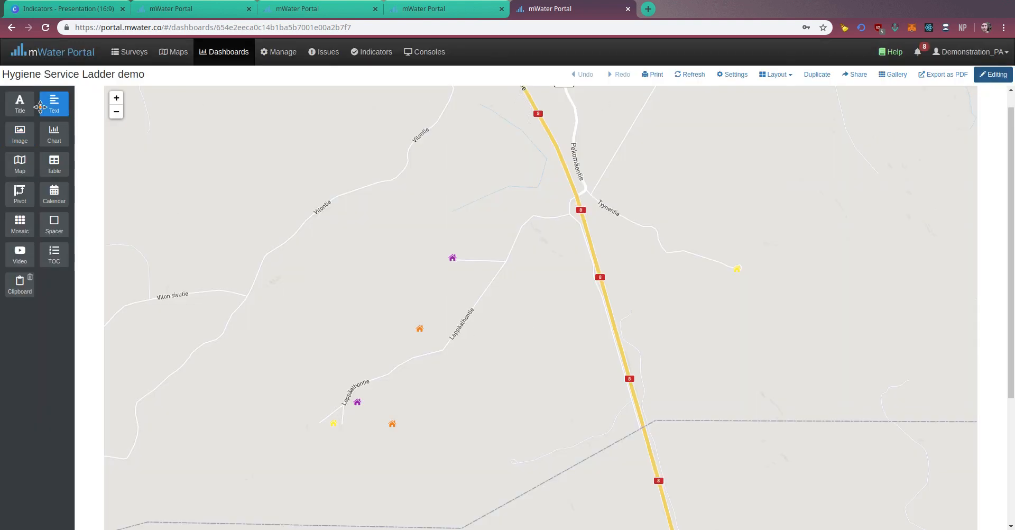
Add a table widget beside the map, using SDG 6.2: Hygiene service ladder as its data source.
drag(54, 163, 984, 168)
click(811, 174)
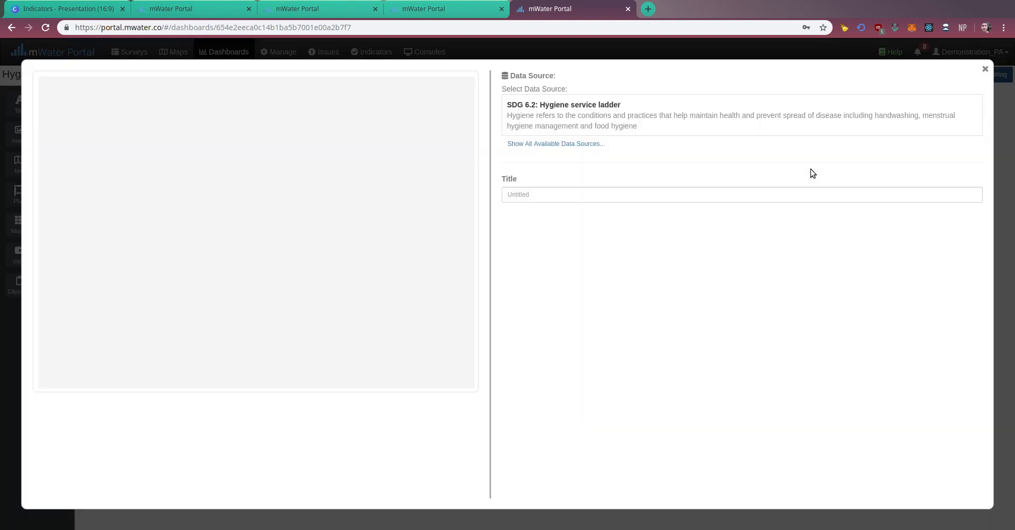
click(608, 110)
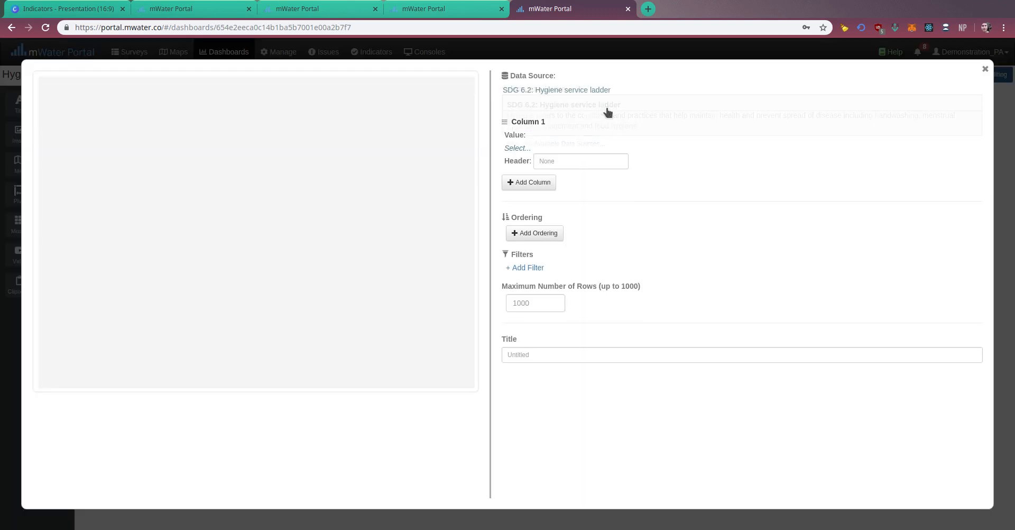
Give the table the columns Water present and Soap, and return to the dashboard.
click(517, 142)
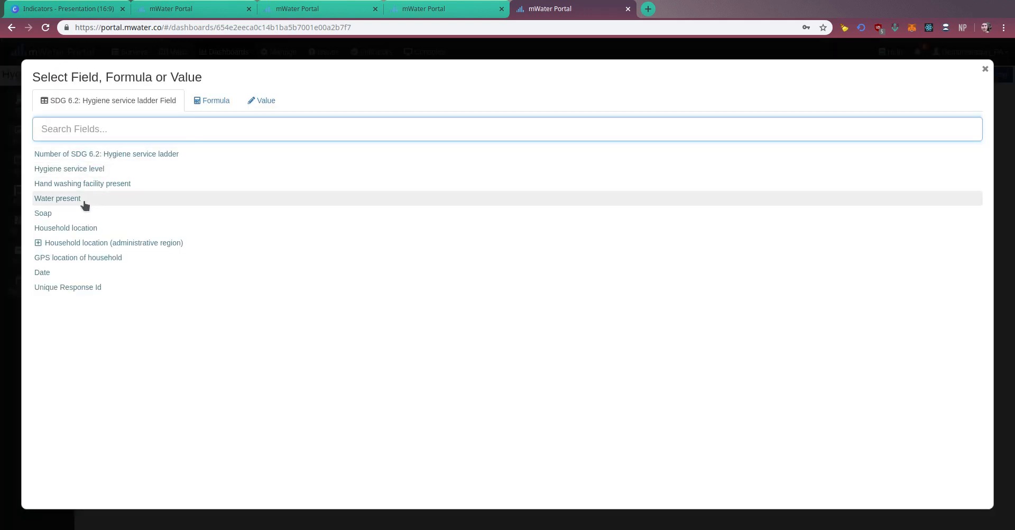
click(367, 199)
click(525, 189)
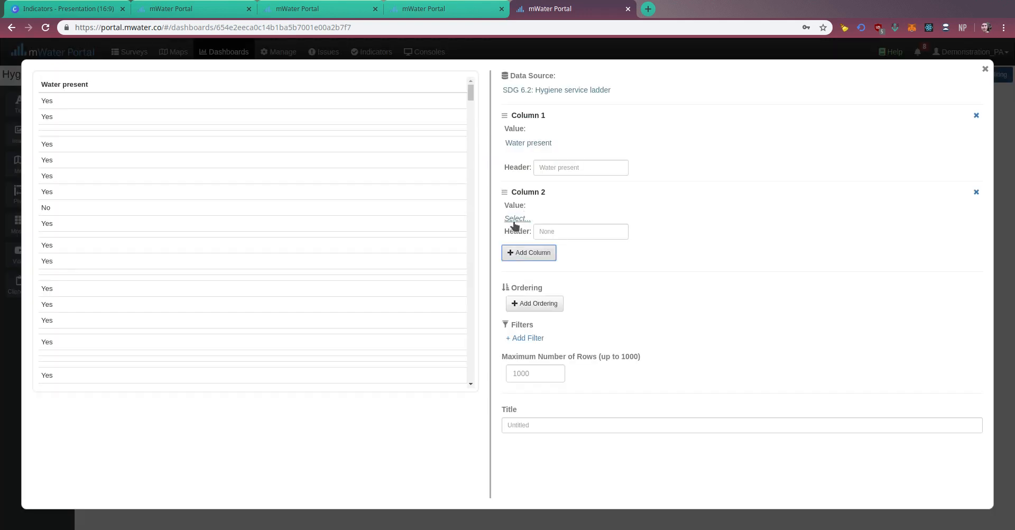
click(516, 219)
click(124, 216)
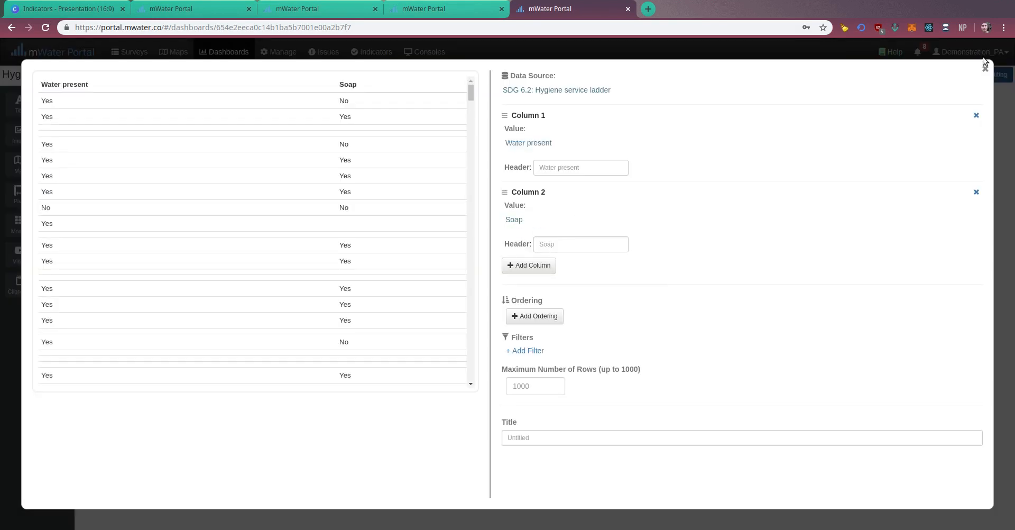
click(984, 71)
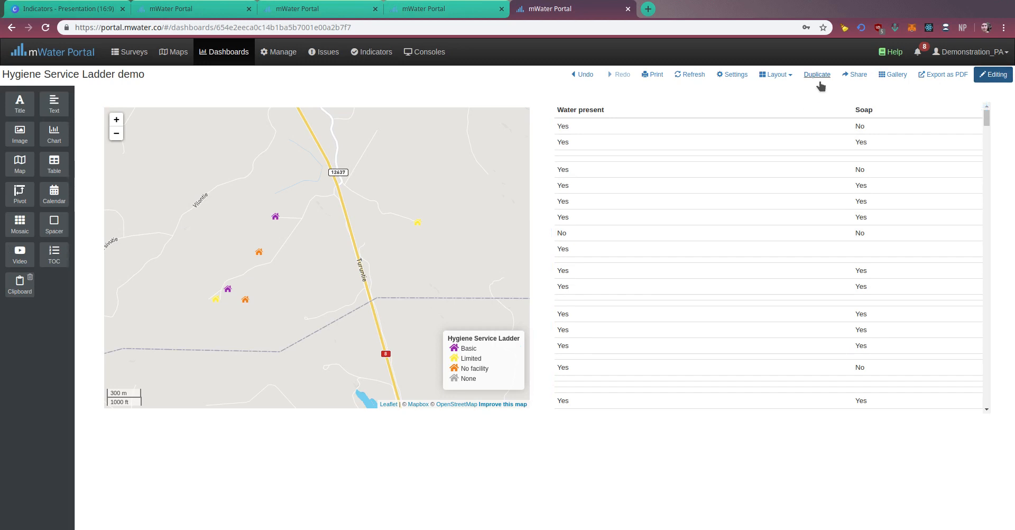
Add a built-in dashboard filter limiting the hygiene service ladder data to household locations (administrative region) within Finland, and save the settings.
click(733, 74)
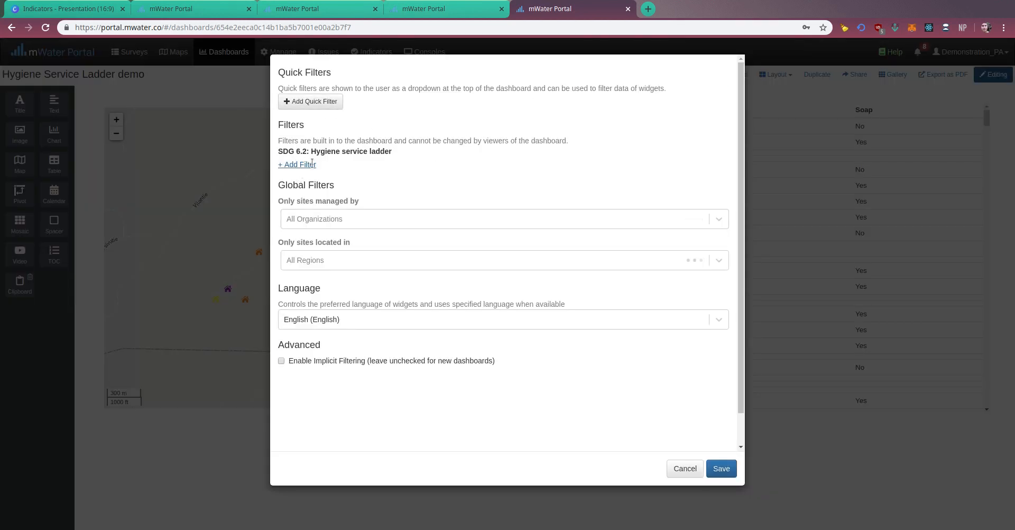
click(318, 264)
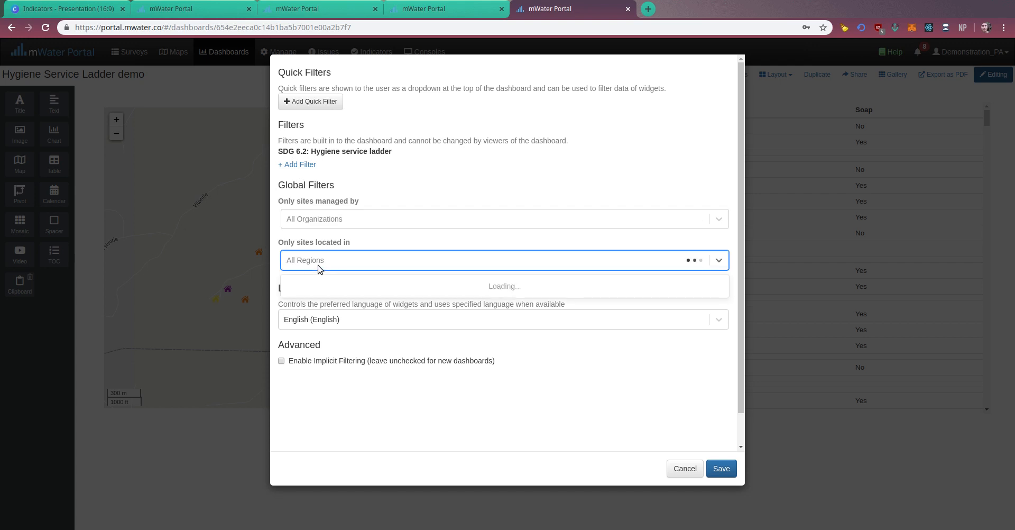
click(307, 166)
click(72, 231)
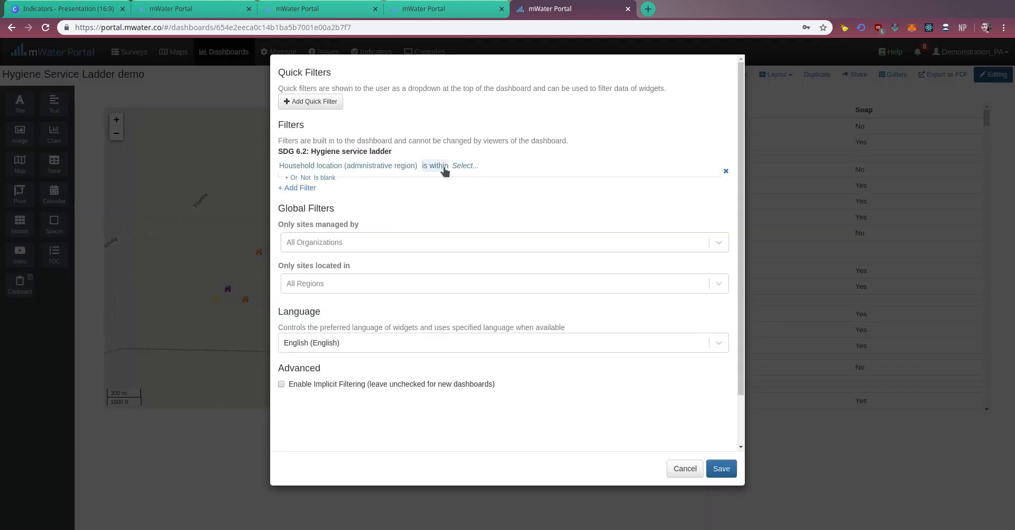
click(465, 166)
click(164, 155)
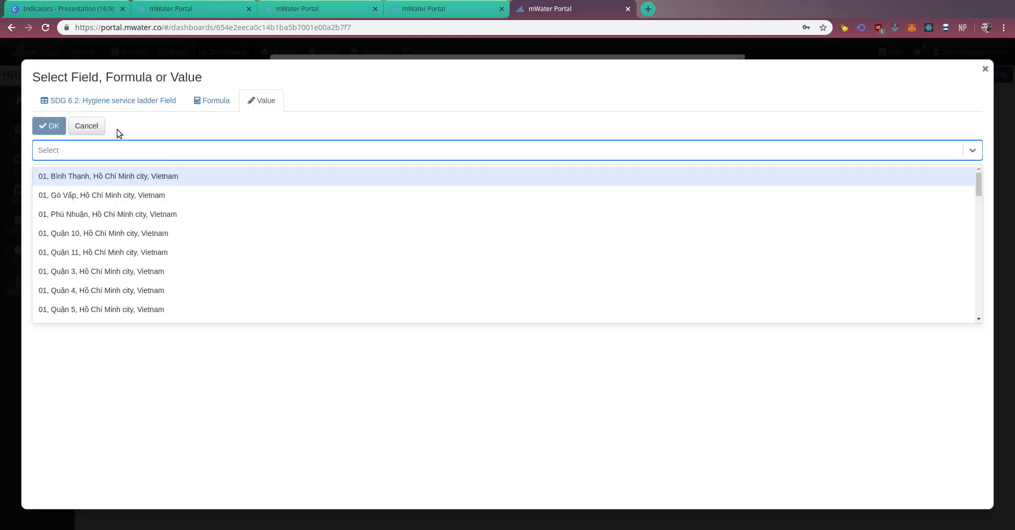
text(Finland)
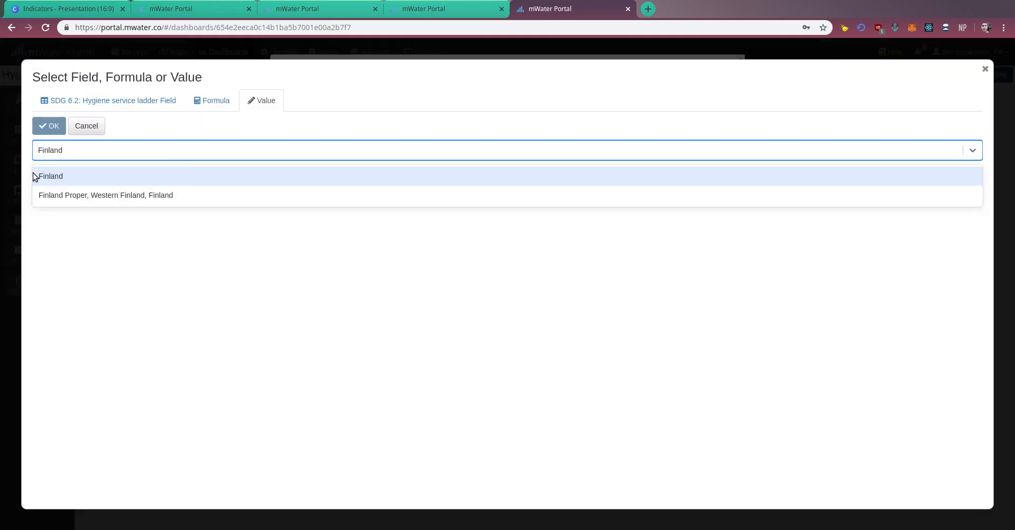
click(37, 176)
click(49, 126)
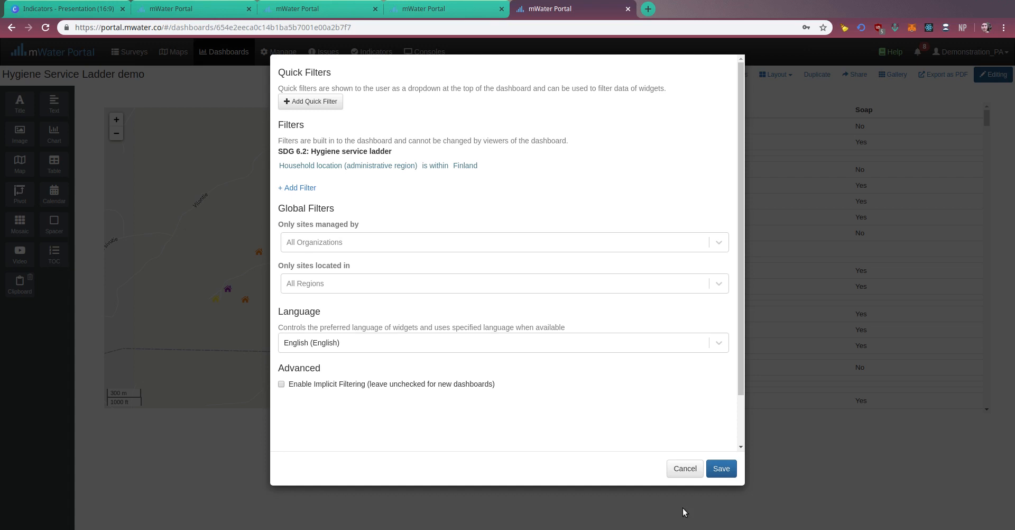
click(722, 468)
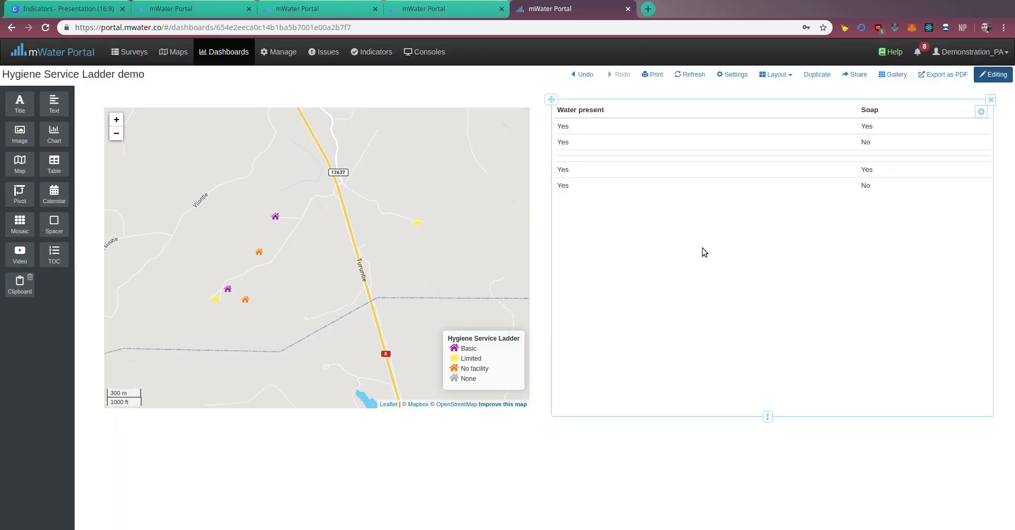
Edit the table and add a third column showing Hand washing facility present.
click(981, 112)
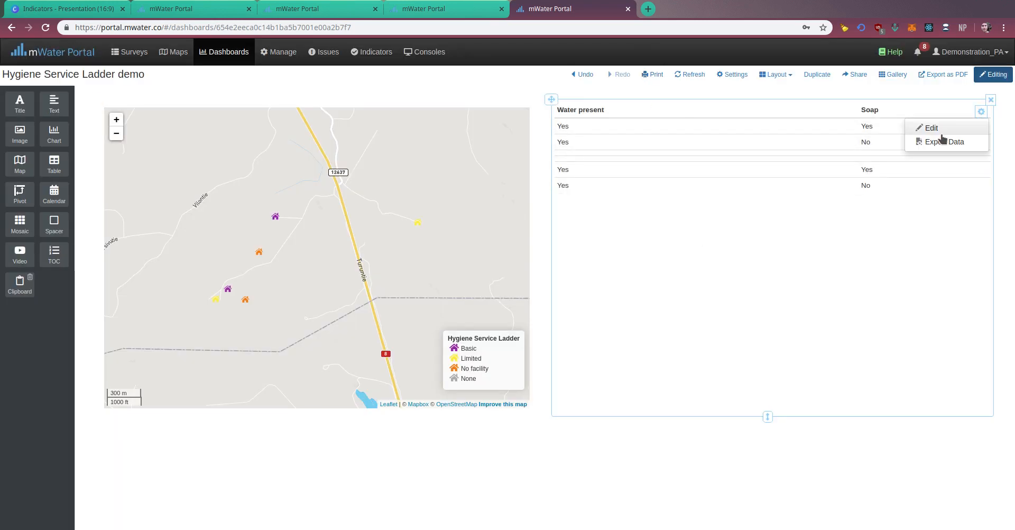
click(941, 130)
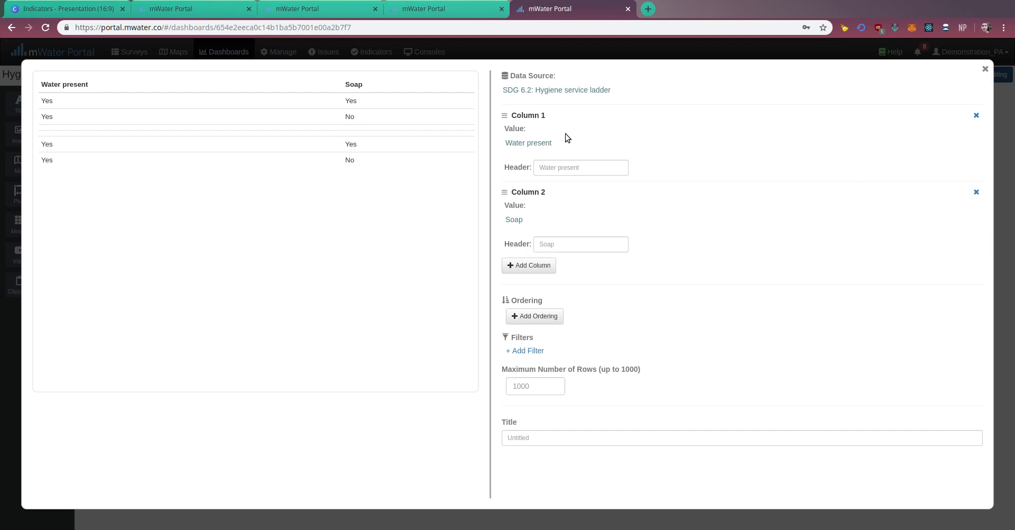
click(524, 265)
click(518, 295)
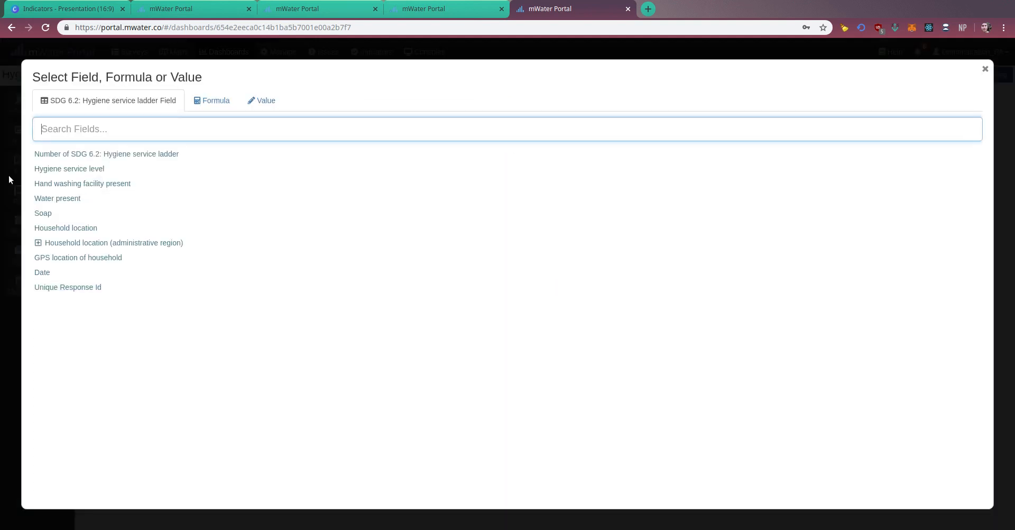
click(61, 209)
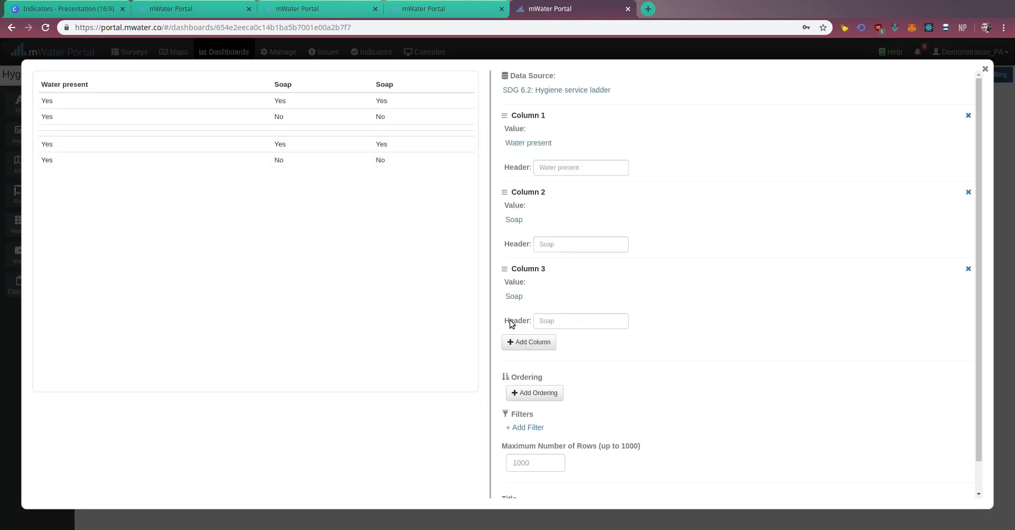
click(513, 297)
click(527, 313)
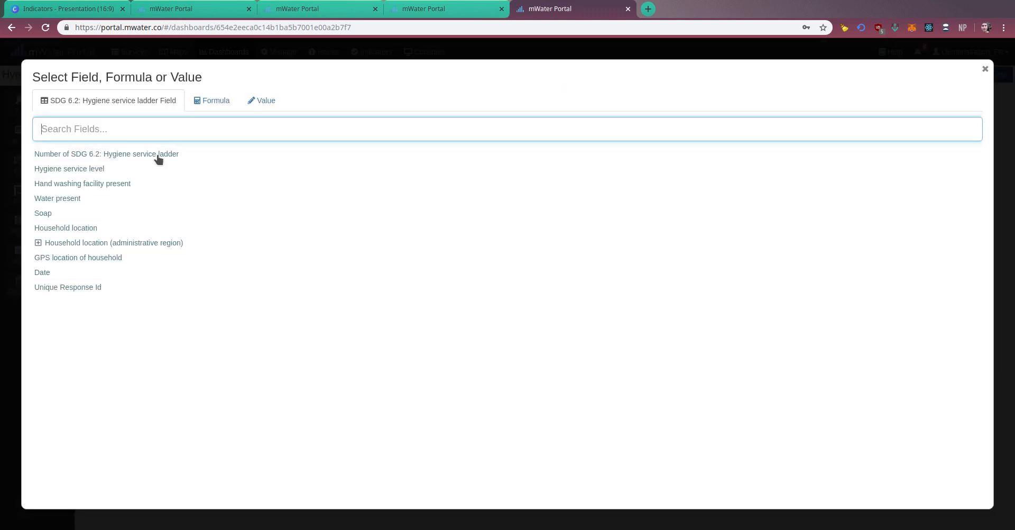
click(141, 187)
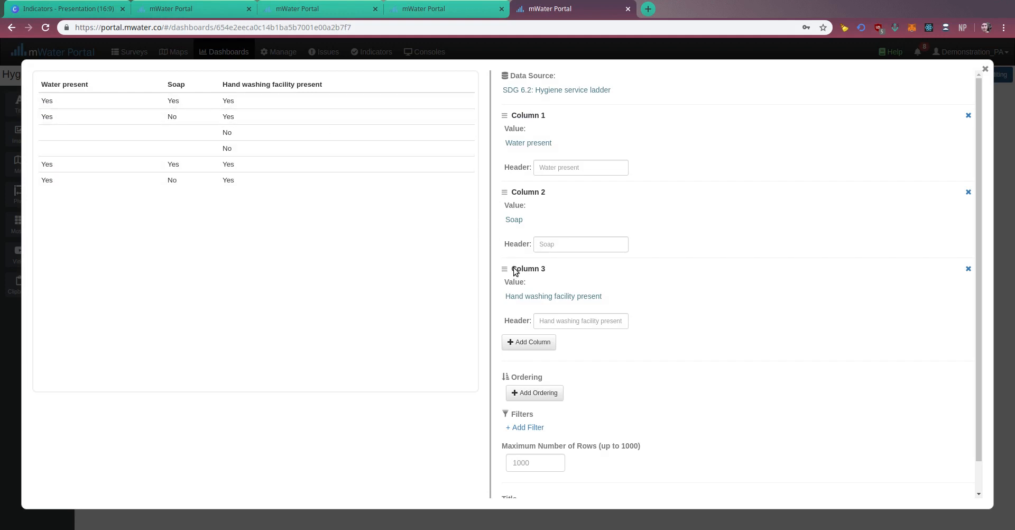
Add Date and Hygiene service level columns to the table, and move Date to the first position.
click(512, 342)
click(516, 371)
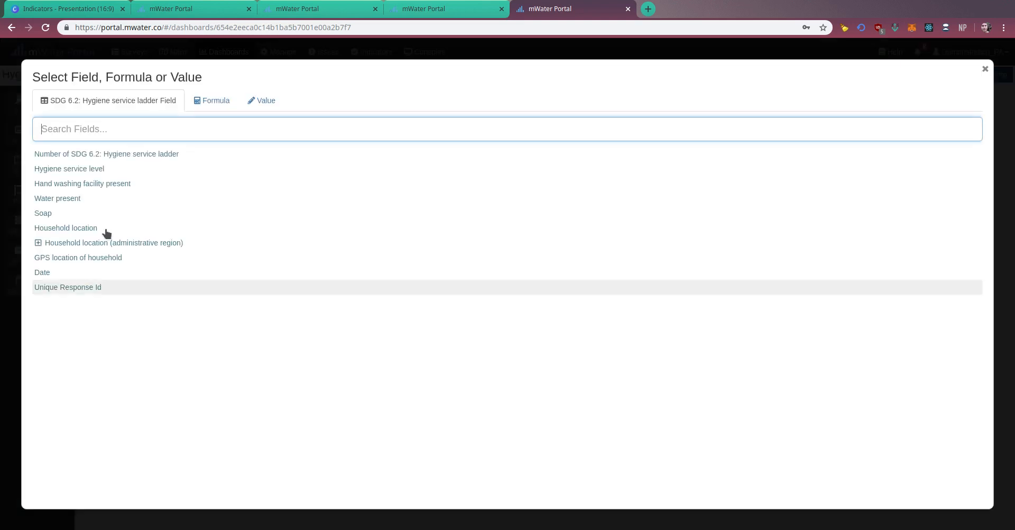
click(78, 272)
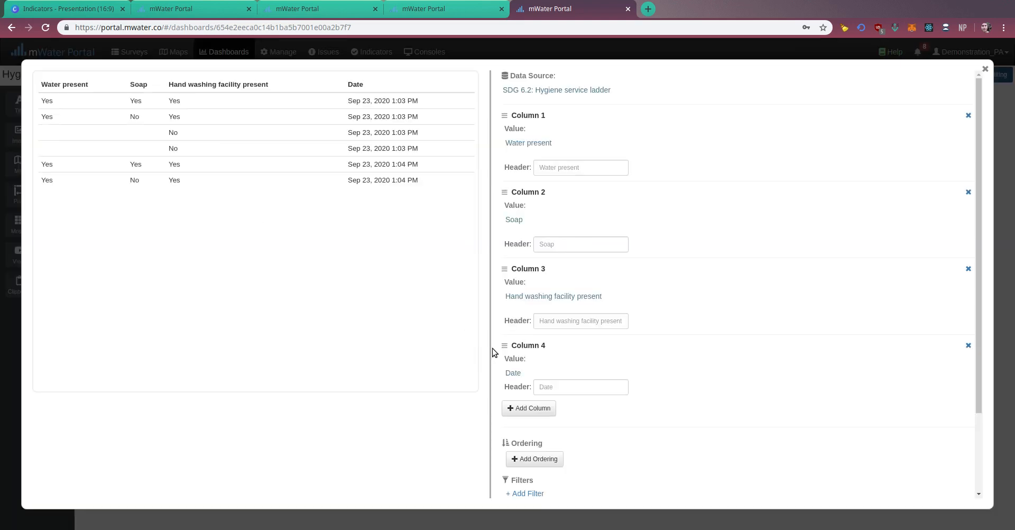
click(525, 411)
click(516, 438)
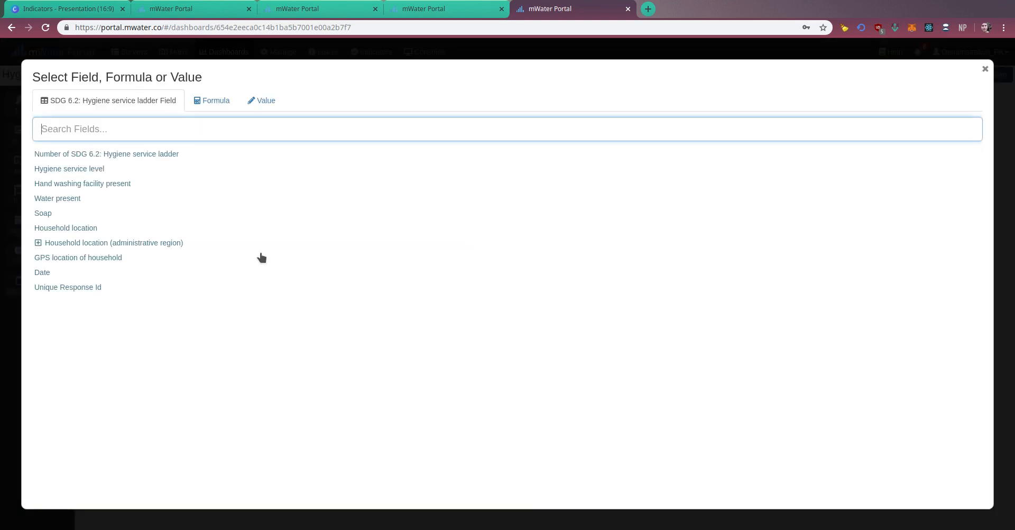
click(43, 170)
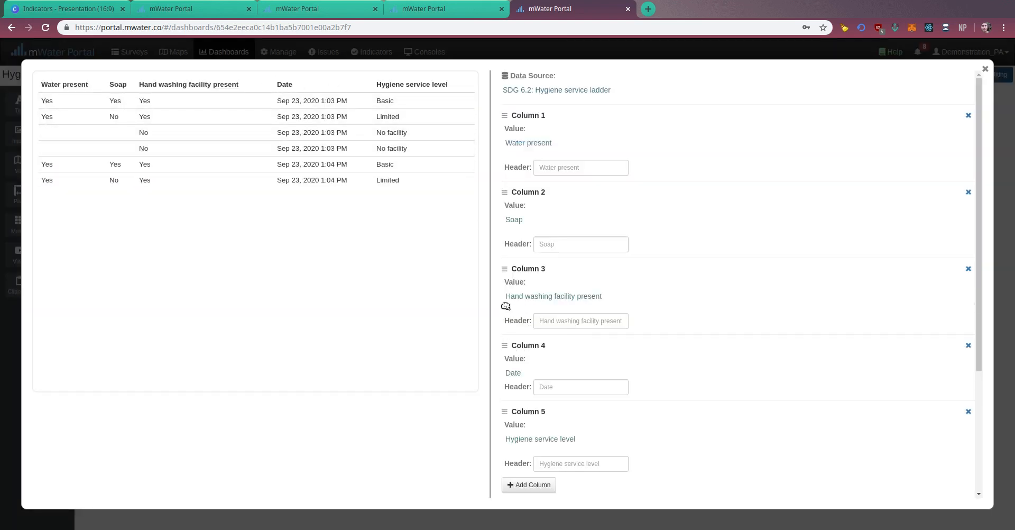
drag(506, 306, 503, 116)
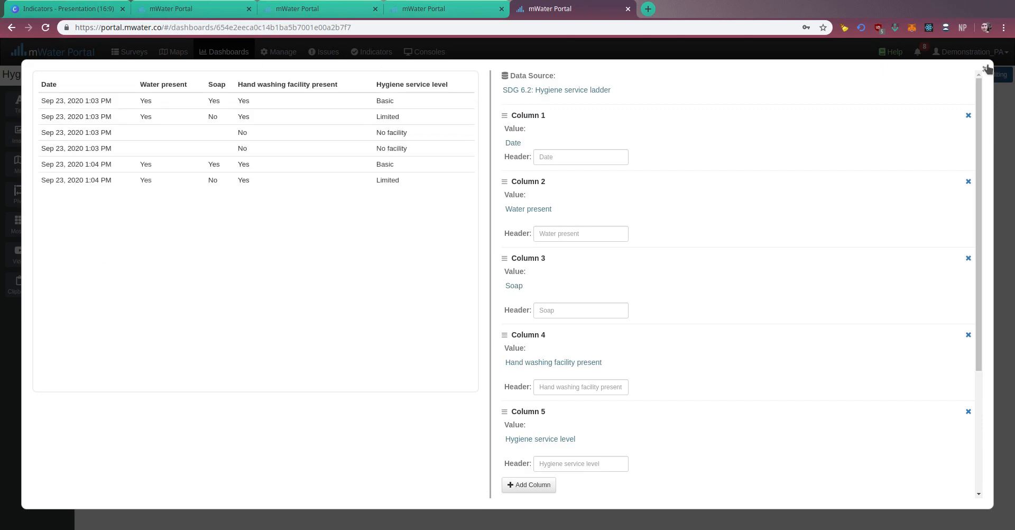
Order the table's rows by Date and shorten the table widget on the dashboard to slightly below its last row.
scroll(708, 233, down, 3)
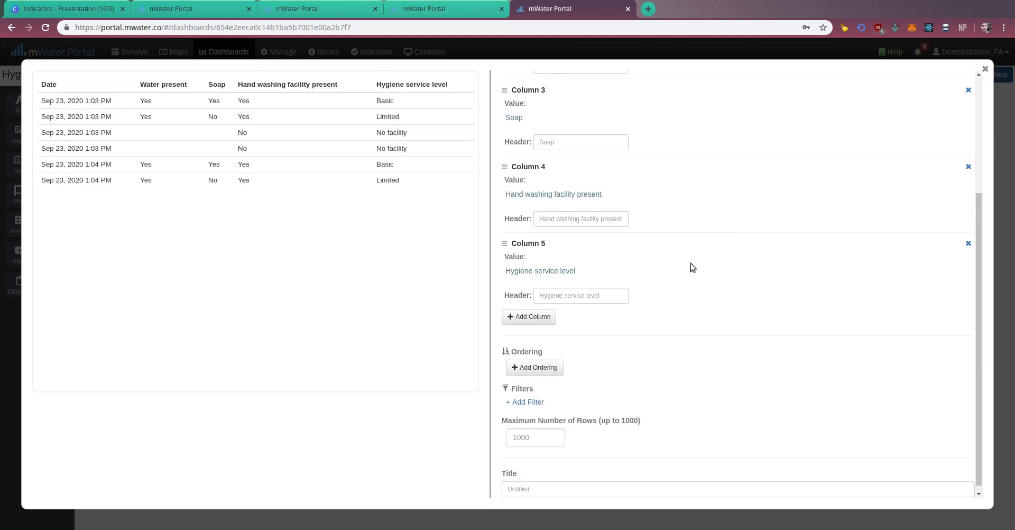
click(534, 365)
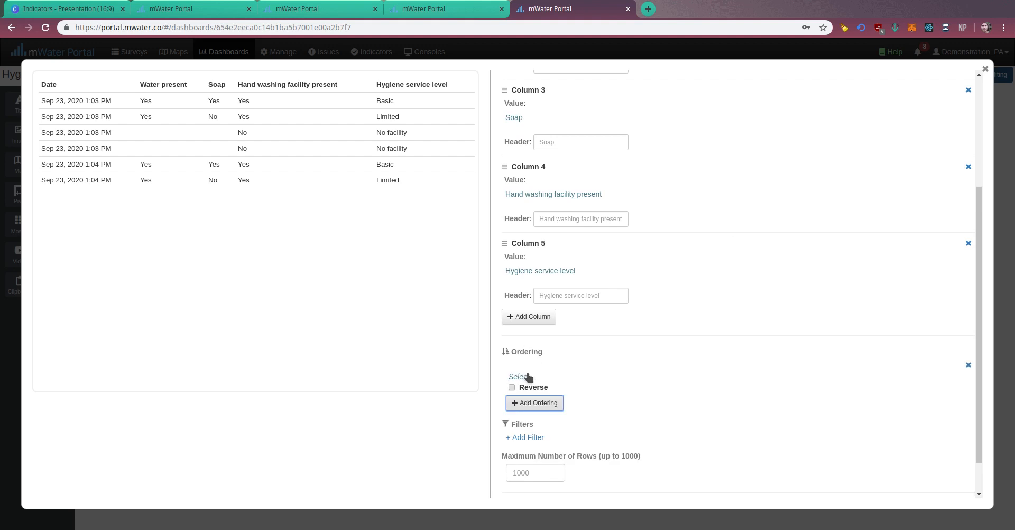
click(527, 376)
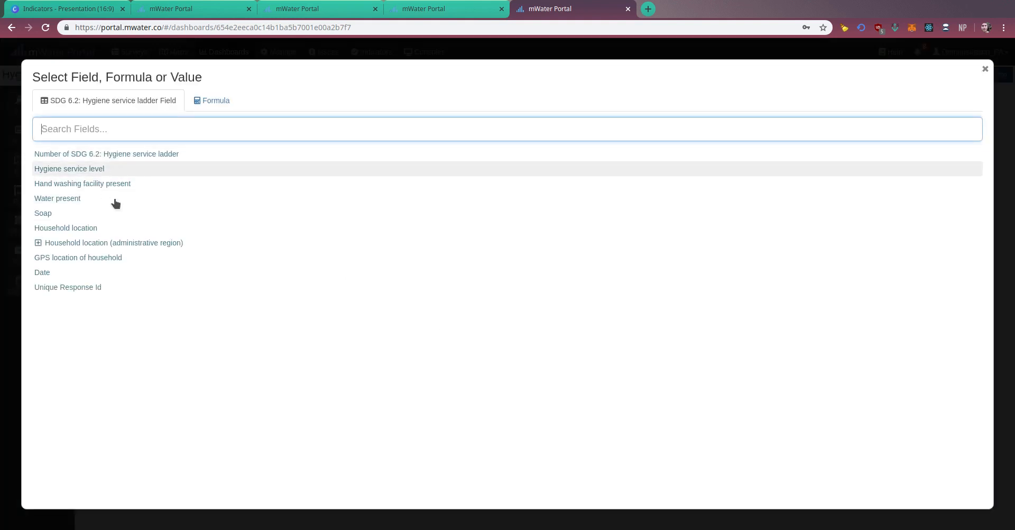
click(74, 272)
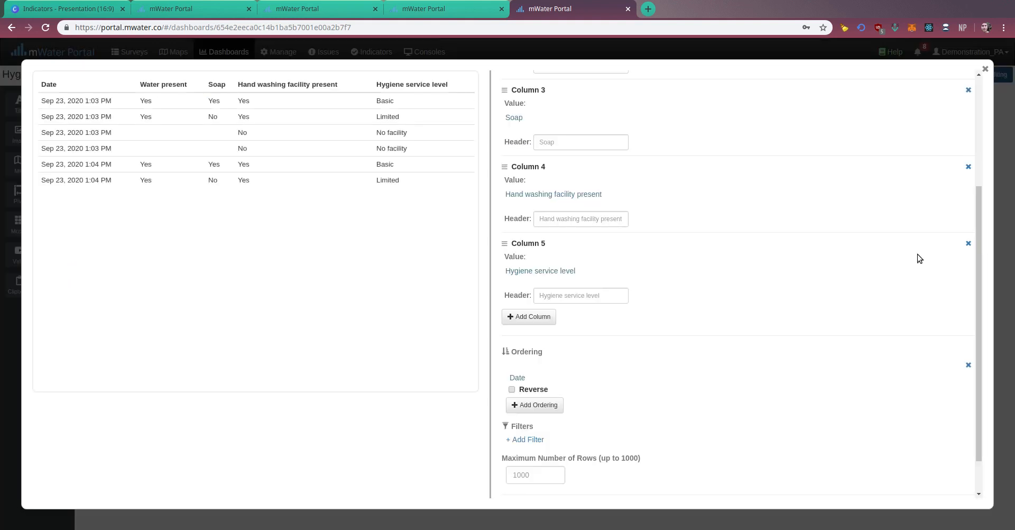
click(985, 69)
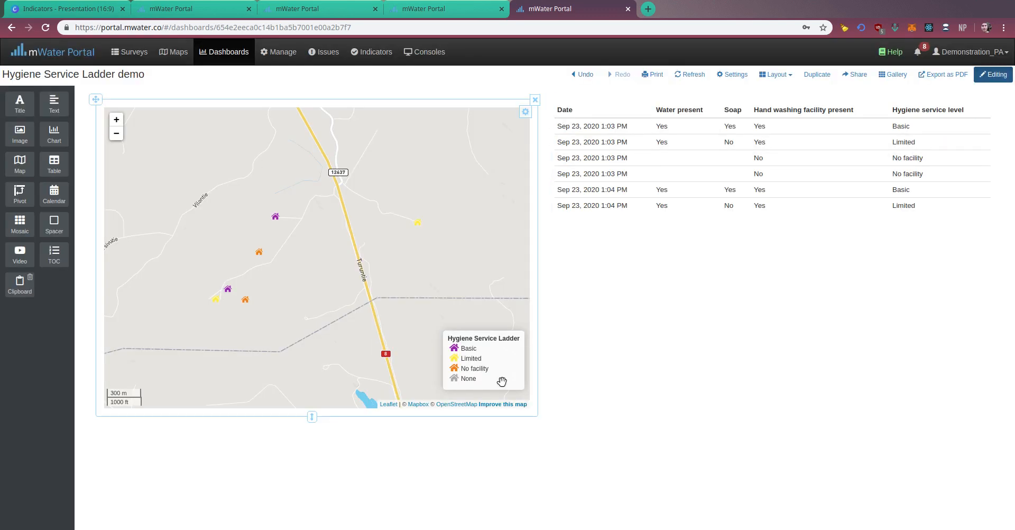
drag(765, 413, 698, 252)
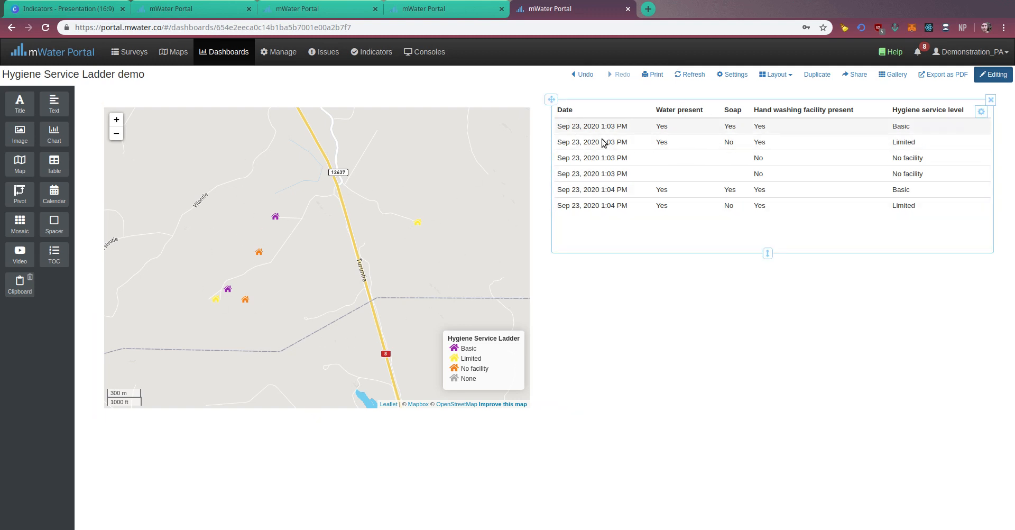
Add a pie chart below the table, based on SDG 6.2: Hygiene service ladder and labelled by Hygiene service level.
drag(54, 134, 779, 248)
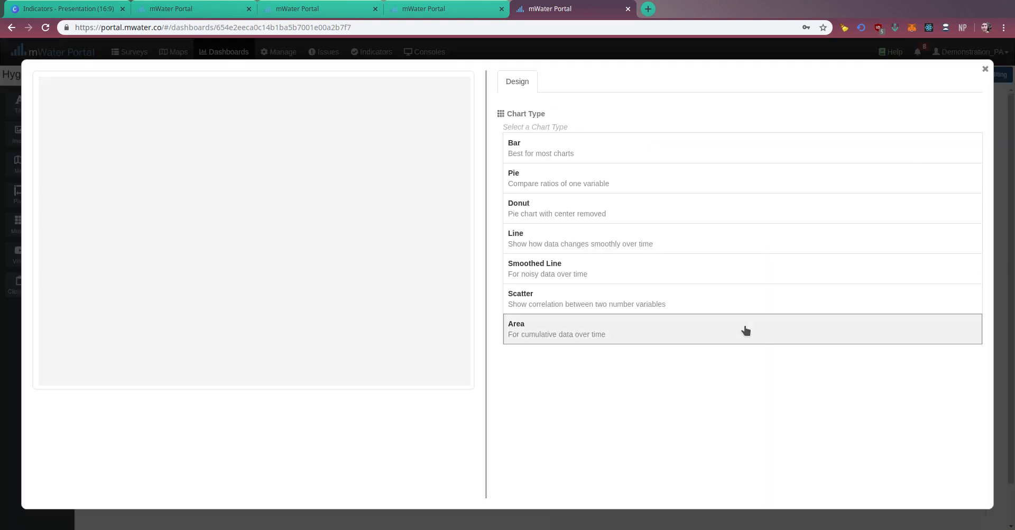
click(608, 187)
click(531, 201)
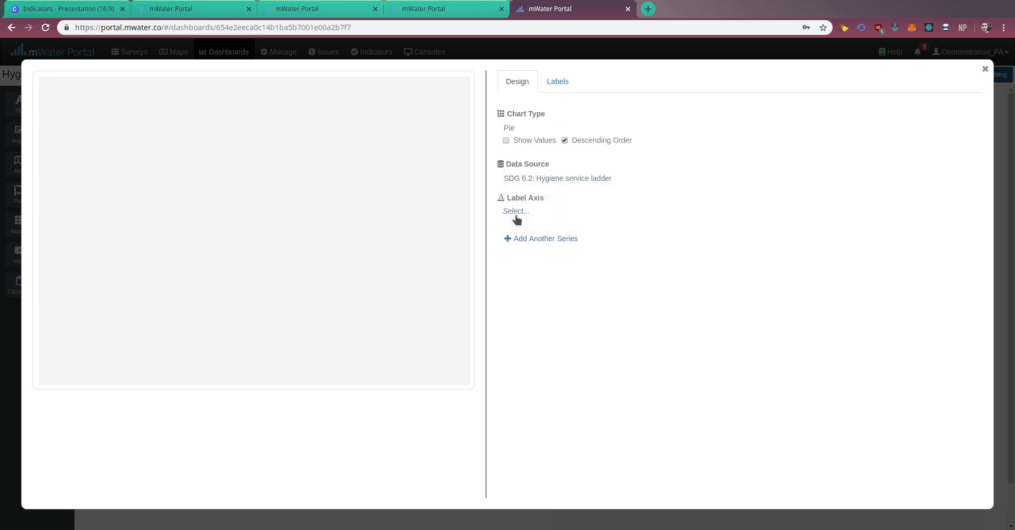
click(515, 211)
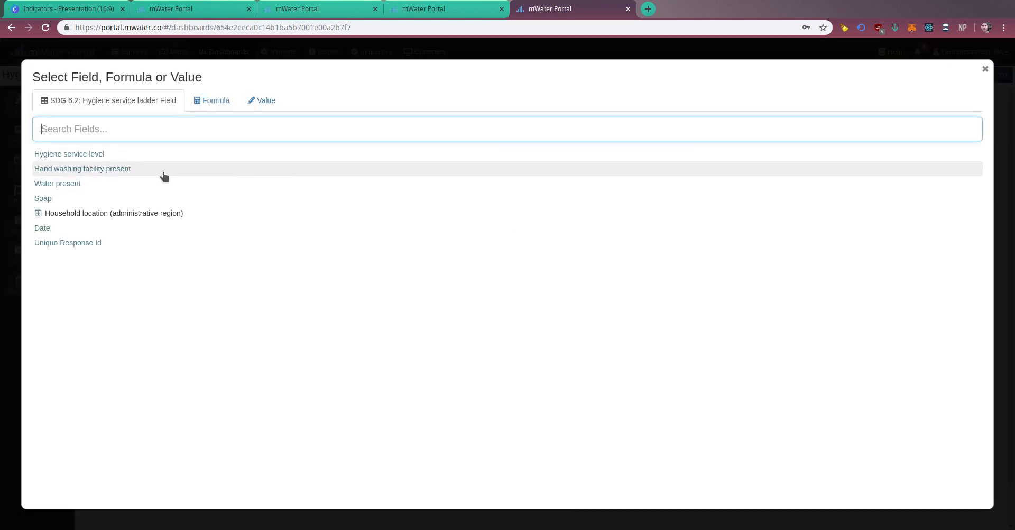
click(117, 154)
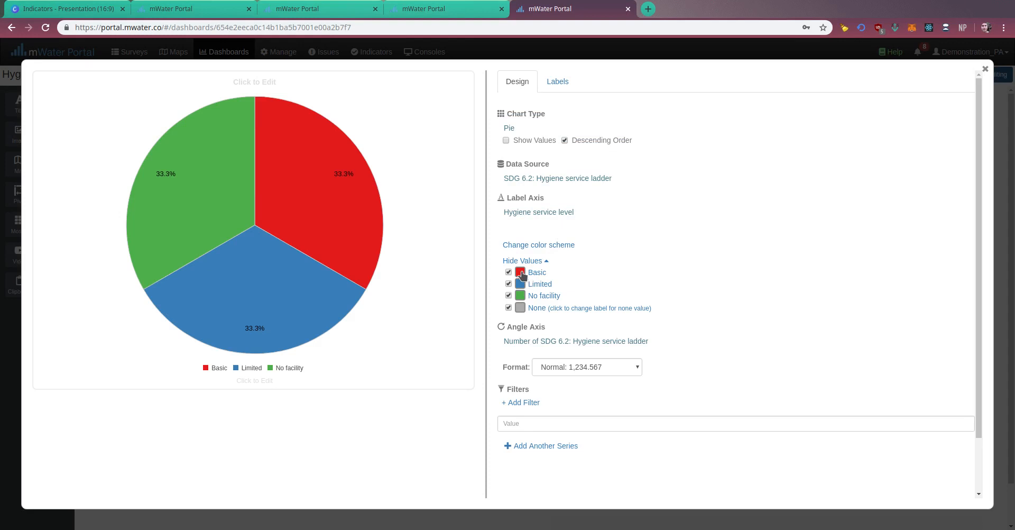
Recolor the pie chart's slices to match the map: Basic purple, Limited yellow and No facility orange.
click(520, 273)
click(603, 328)
click(781, 223)
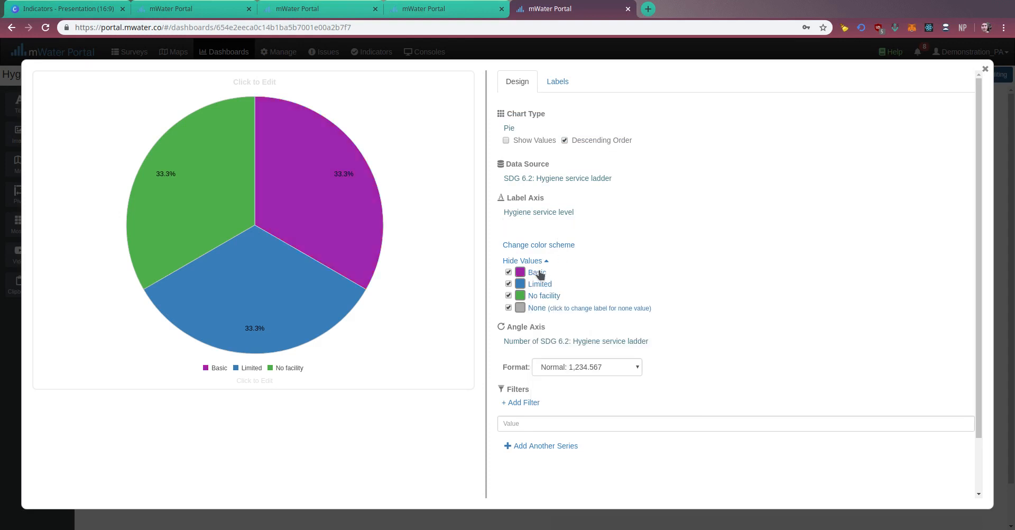
click(523, 283)
scroll(588, 333, down, 1)
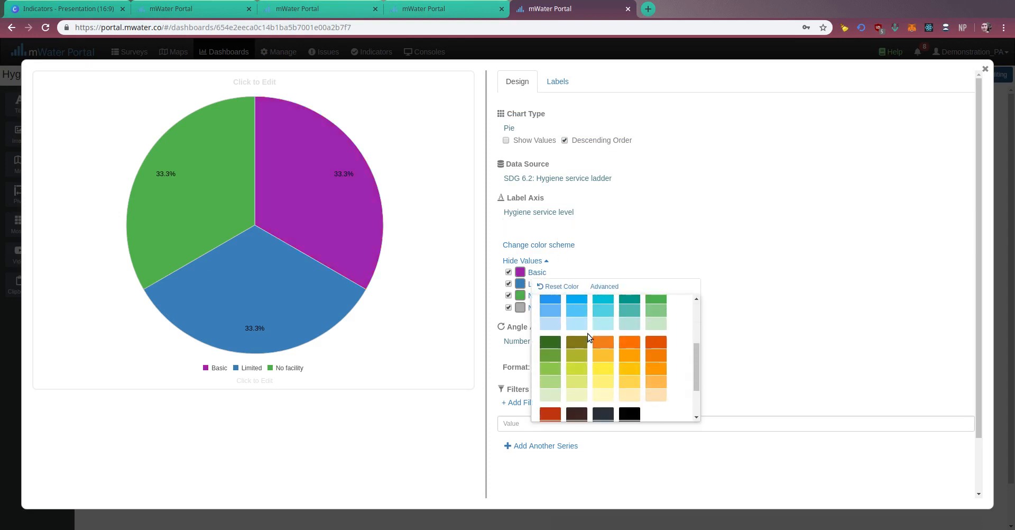
click(598, 370)
click(773, 163)
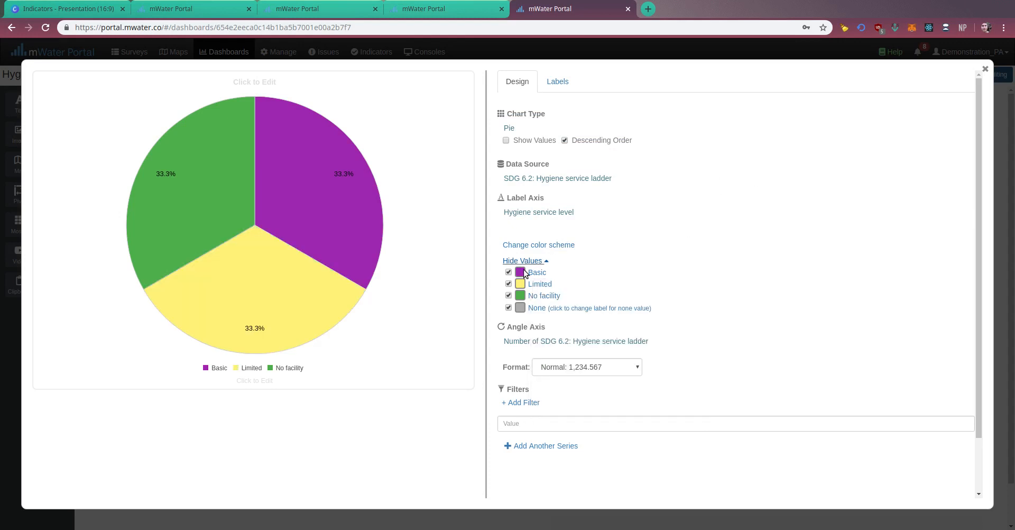
click(522, 295)
scroll(581, 370, down, 2)
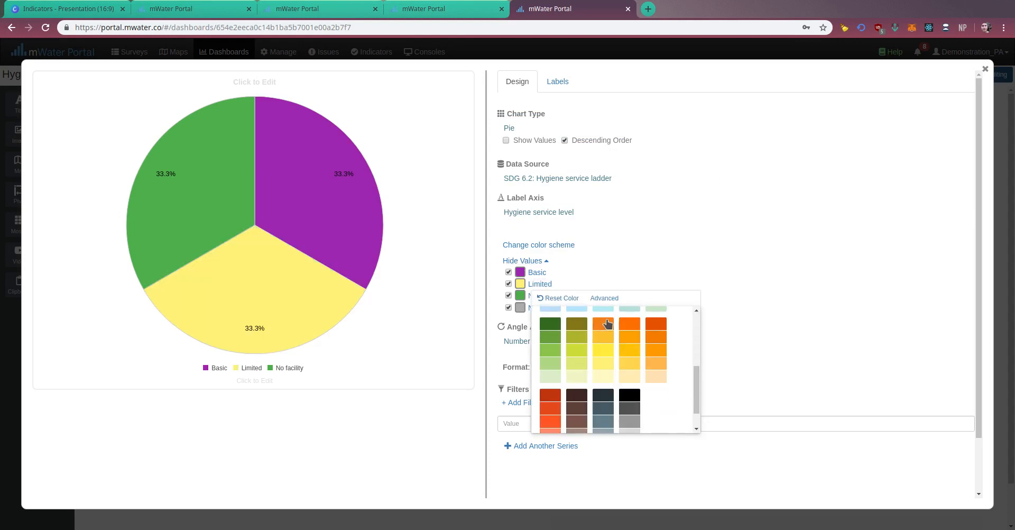
click(987, 77)
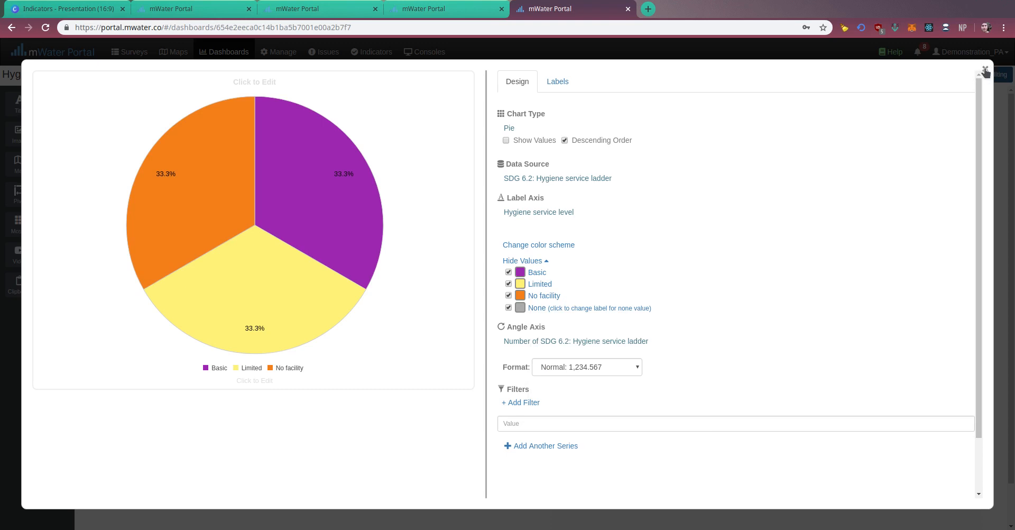
Close the chart editor and shorten the pie chart widget so it ends about level with the map's lower edge.
click(984, 70)
scroll(767, 373, down, 1)
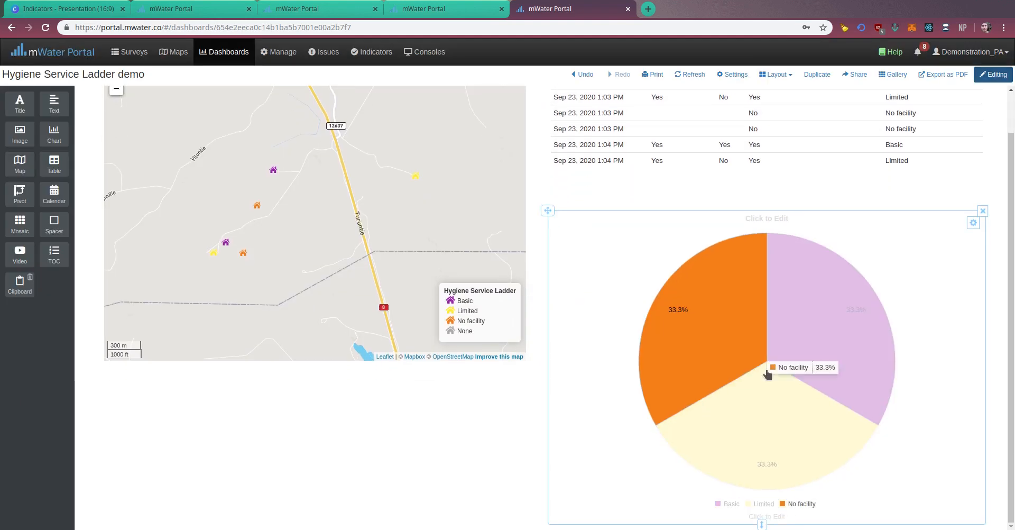
drag(761, 523, 761, 376)
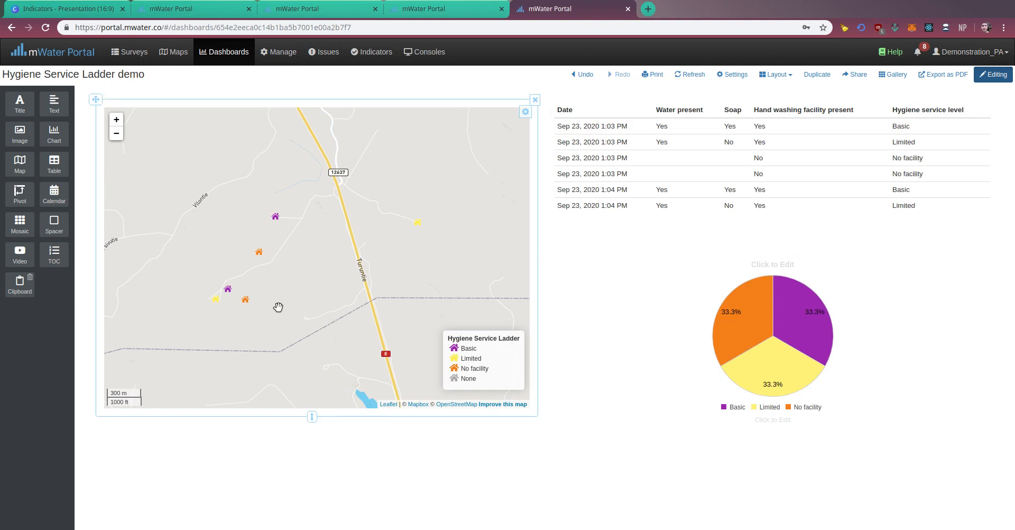
Start a new dashboard and place a map widget on it.
click(211, 54)
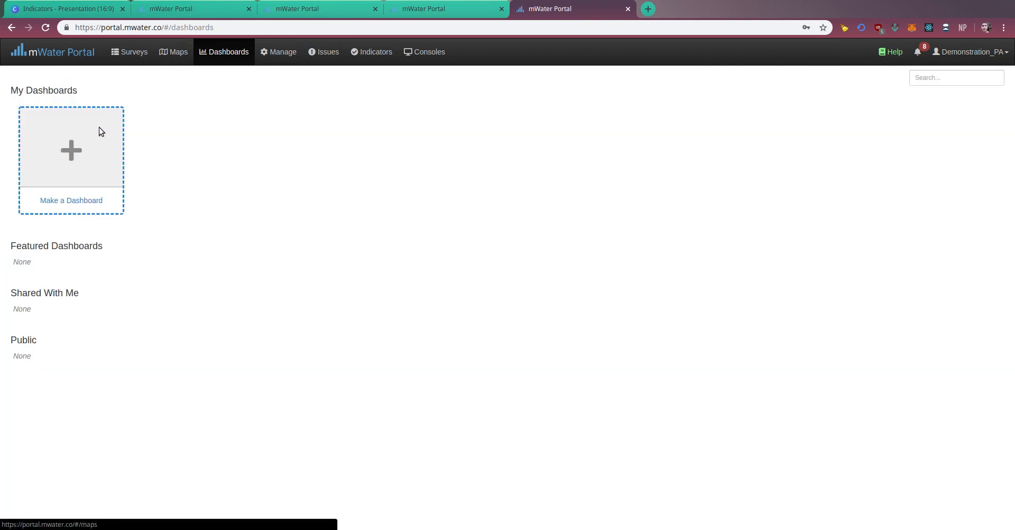
click(84, 165)
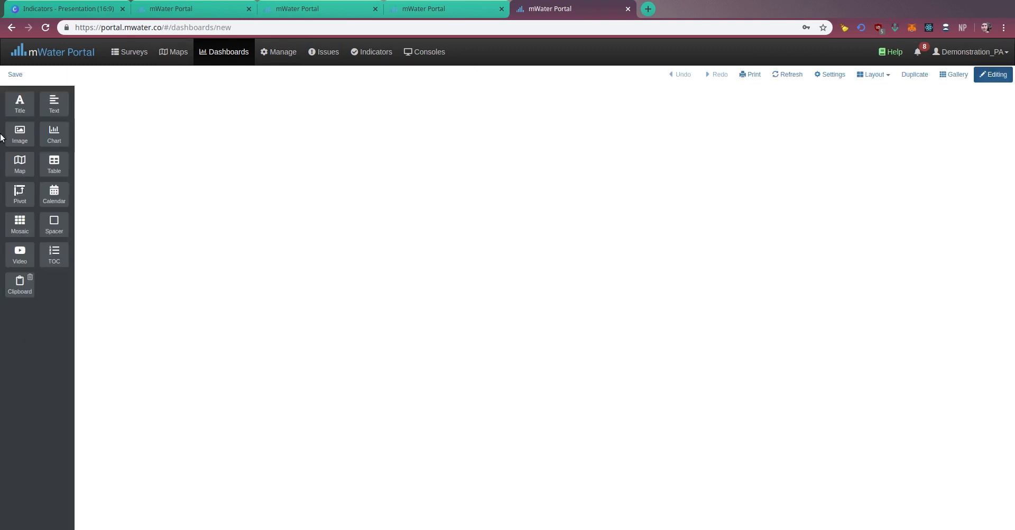
drag(24, 152, 497, 185)
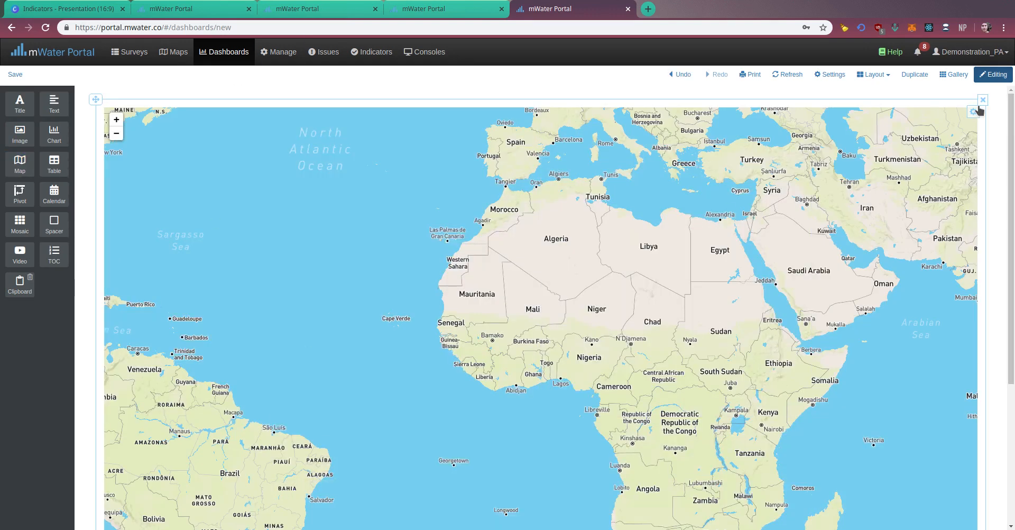
Edit the map widget and add a layer showing all Water point sites.
click(973, 112)
click(956, 128)
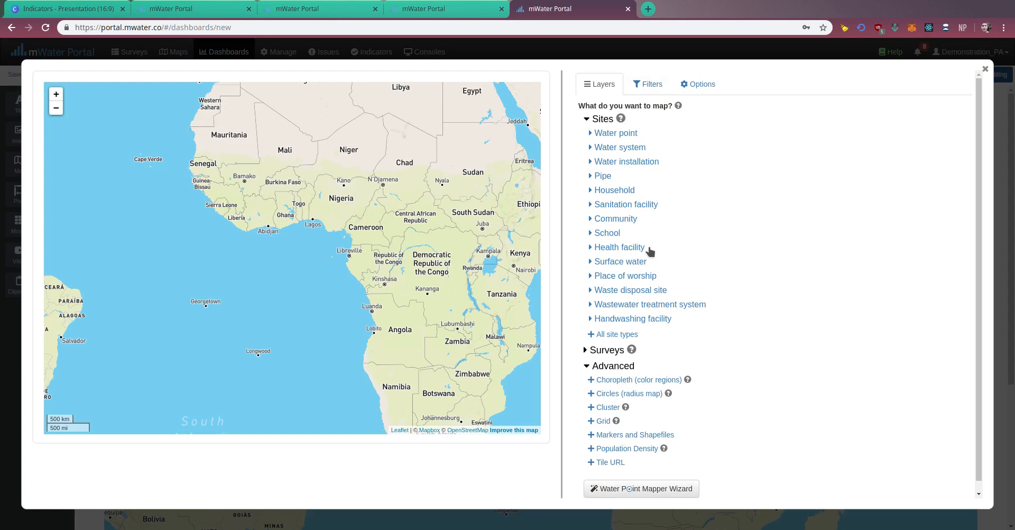
scroll(607, 332, down, 1)
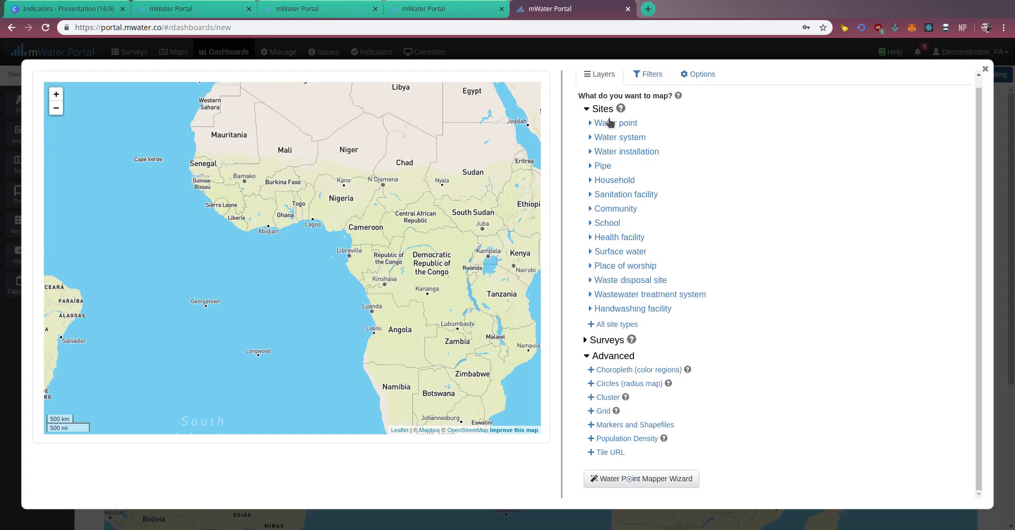
click(608, 126)
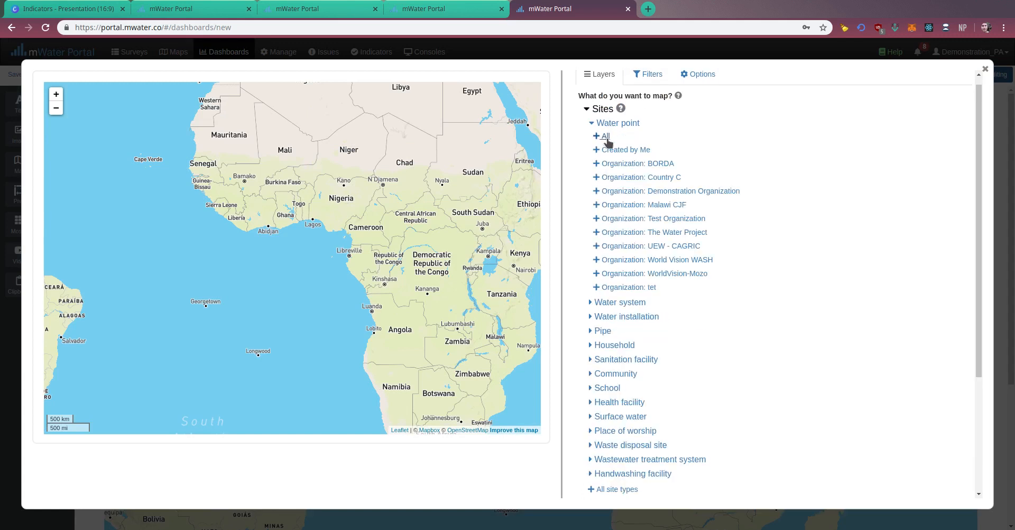
click(607, 136)
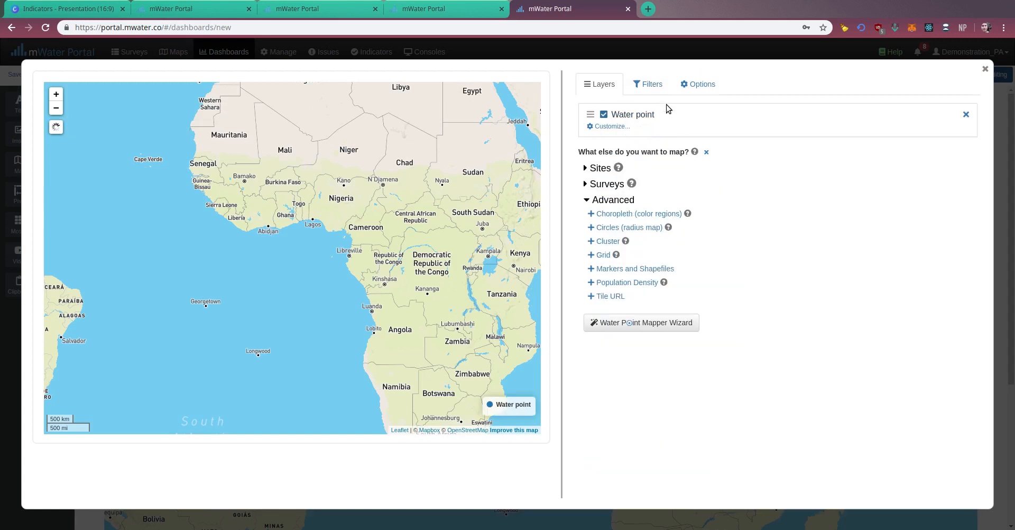
Choose data for coloring the Water point layer, enabling the recommended Water point functional status indicator among the related indicators.
click(613, 127)
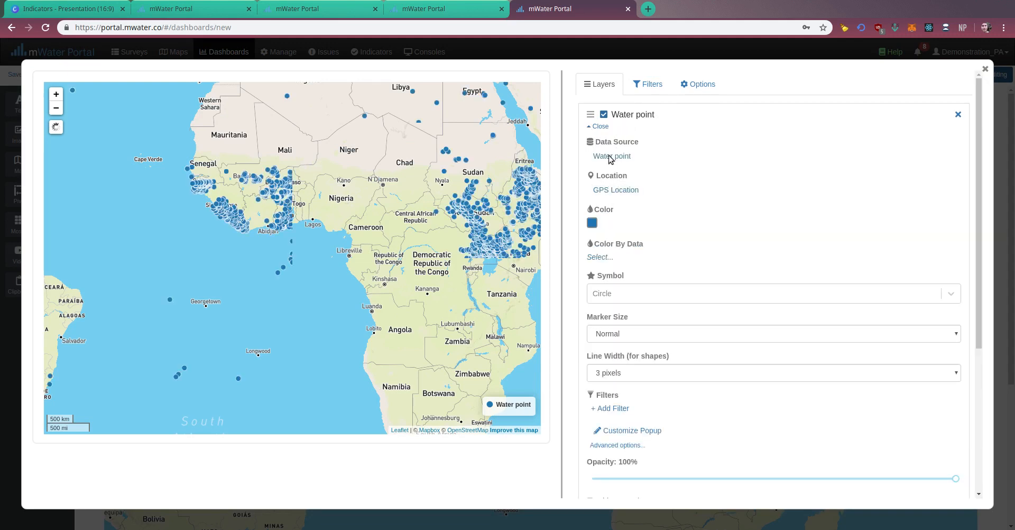
click(602, 258)
scroll(244, 241, down, 2)
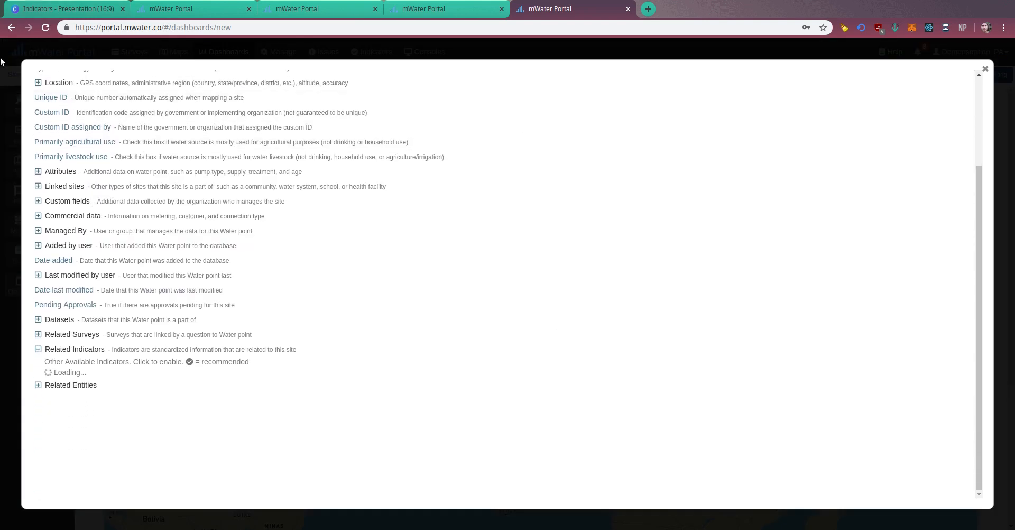
key(ctrl+shift+Tab)
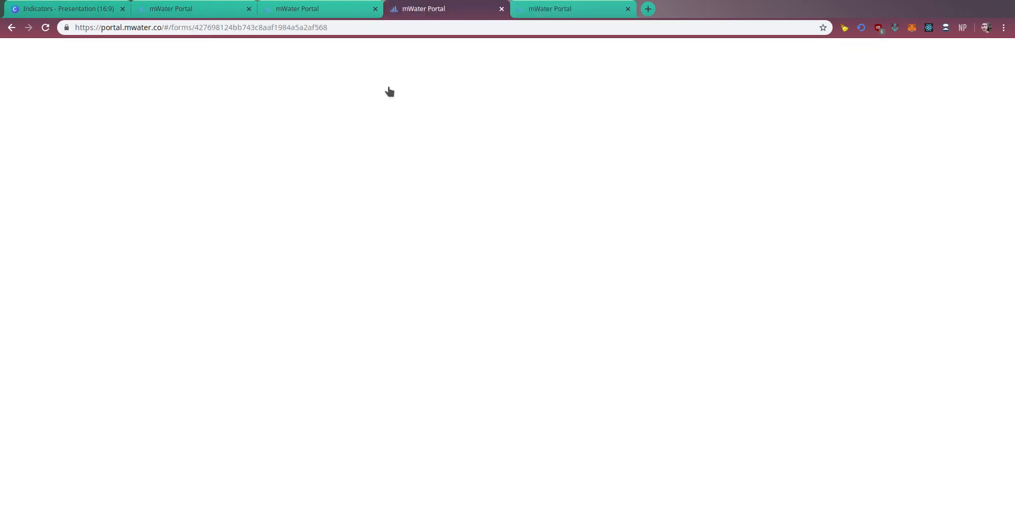
click(571, 16)
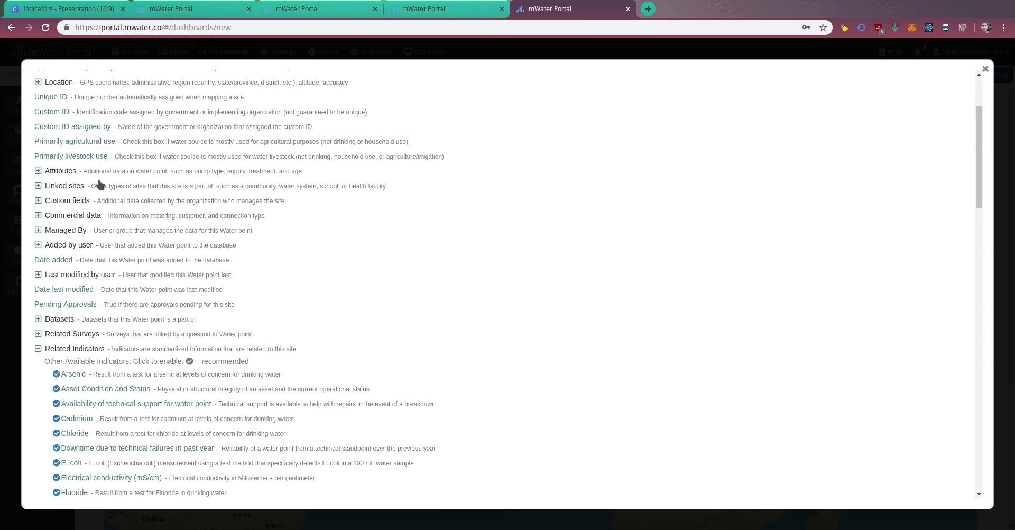
scroll(111, 158, up, 4)
scroll(68, 272, down, 5)
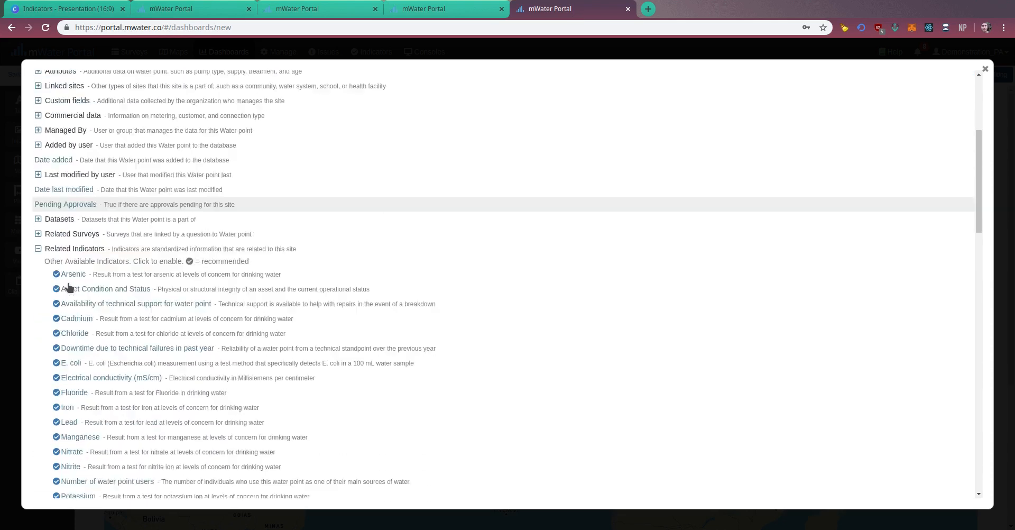
click(38, 184)
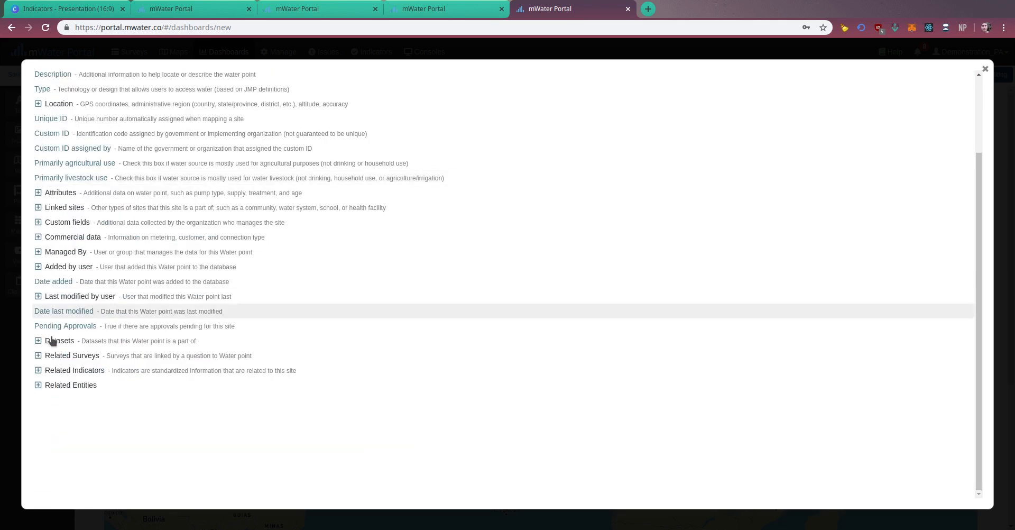
click(38, 369)
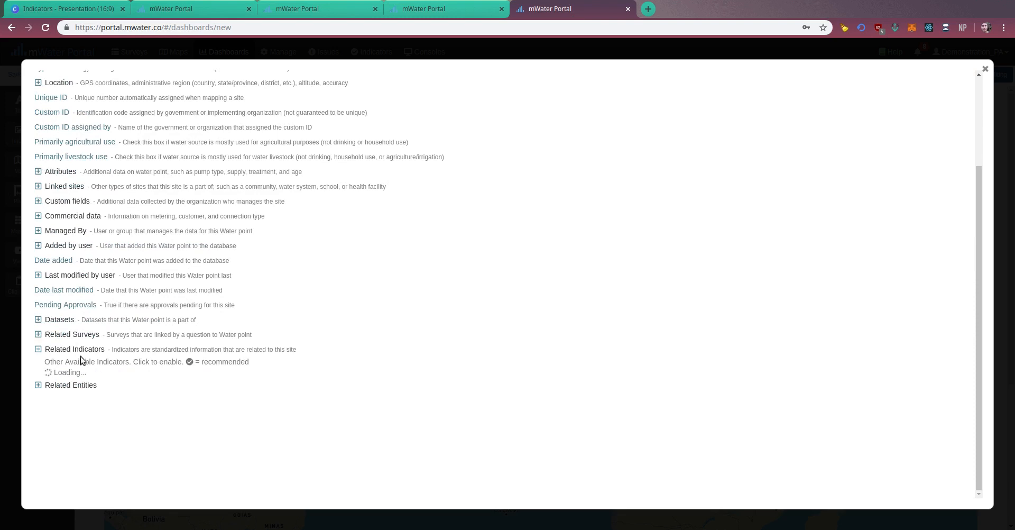
scroll(82, 361, down, 3)
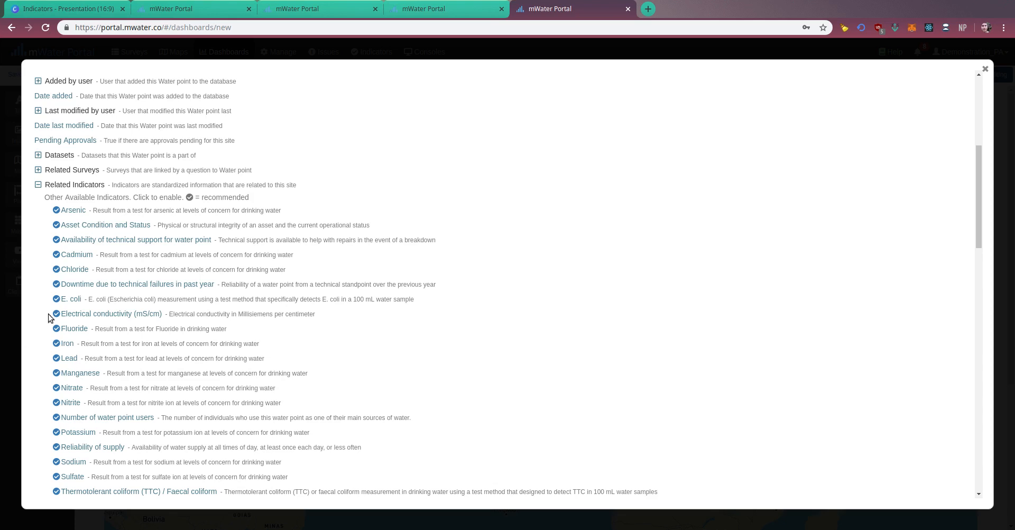
scroll(80, 338, down, 4)
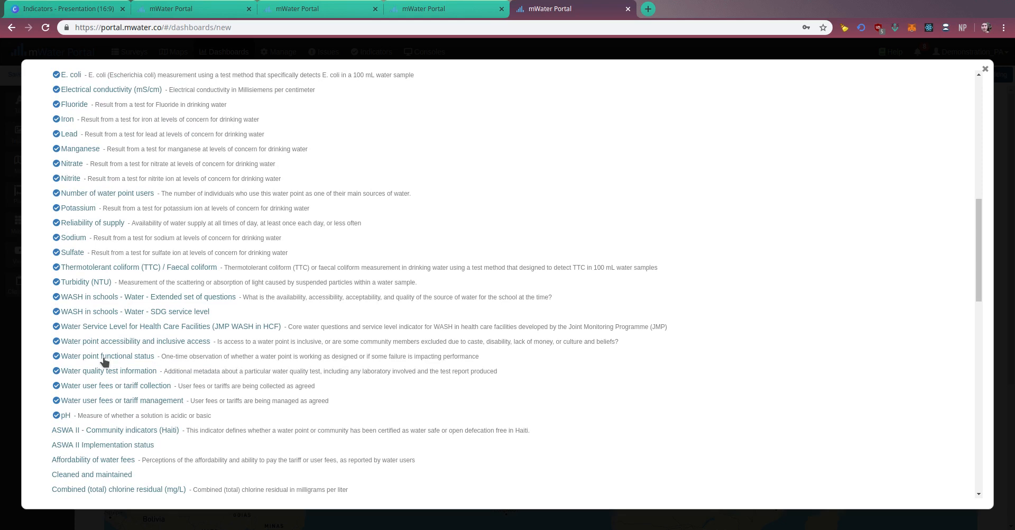
click(74, 359)
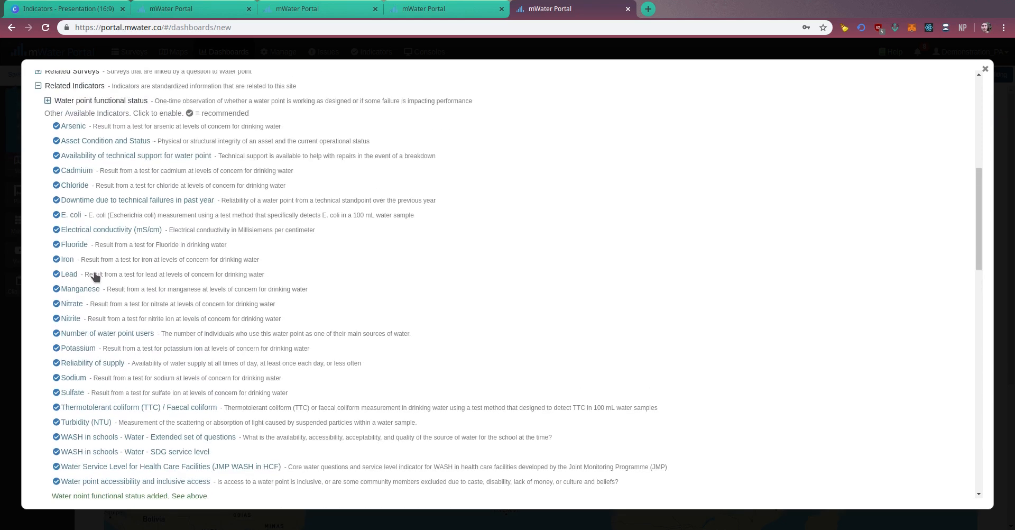
Color the water points by their latest Functional status and apply the green, orange, blue and pink color scheme.
click(47, 241)
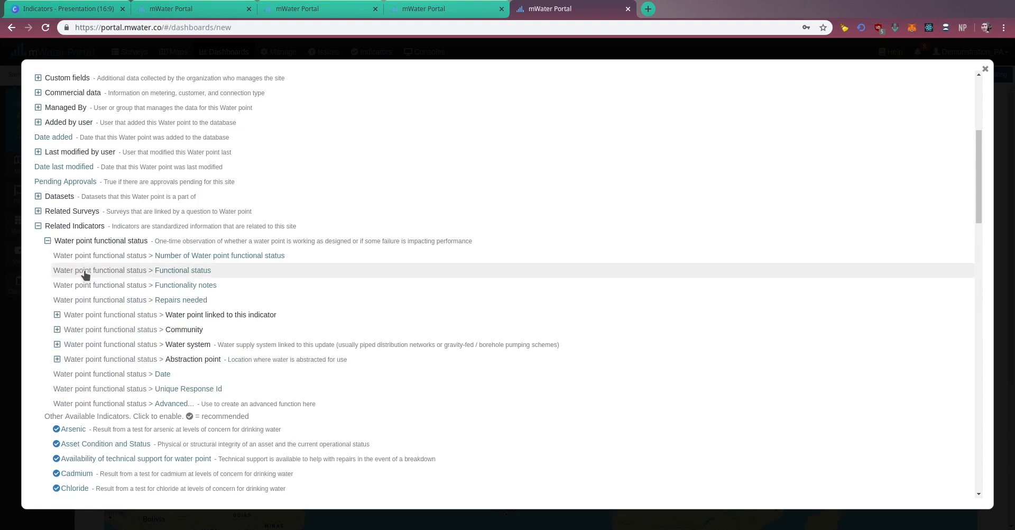
click(182, 270)
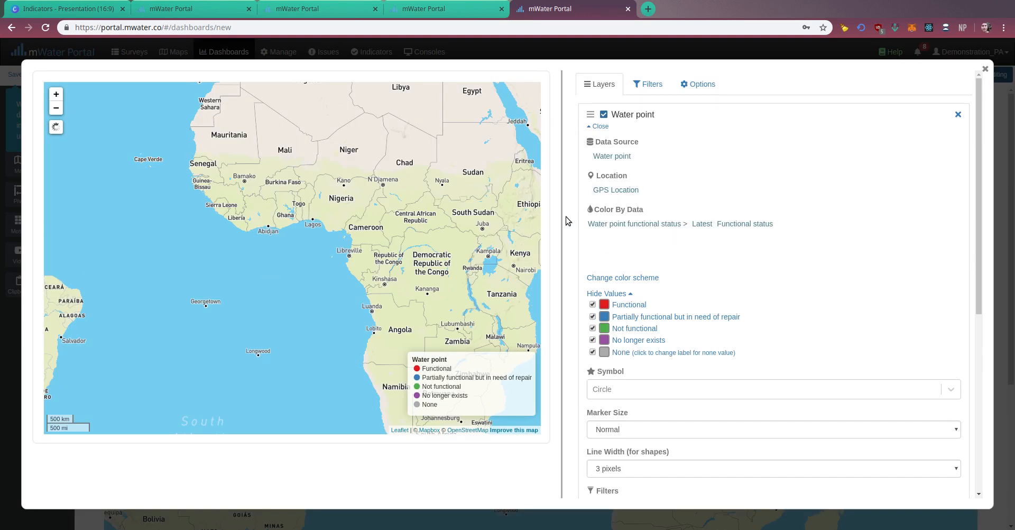
click(622, 276)
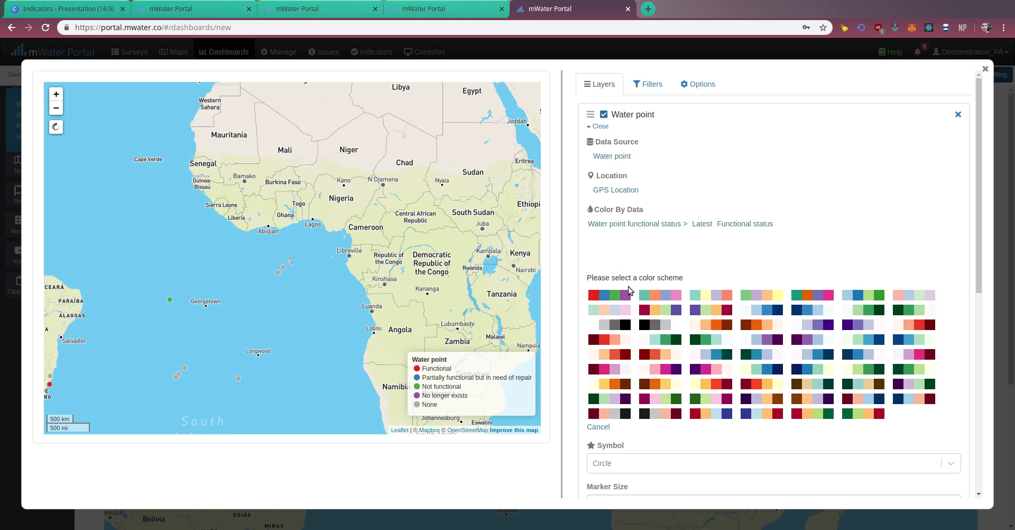
click(656, 295)
Limit the map with a global filter to sites located in Malawi.
click(648, 85)
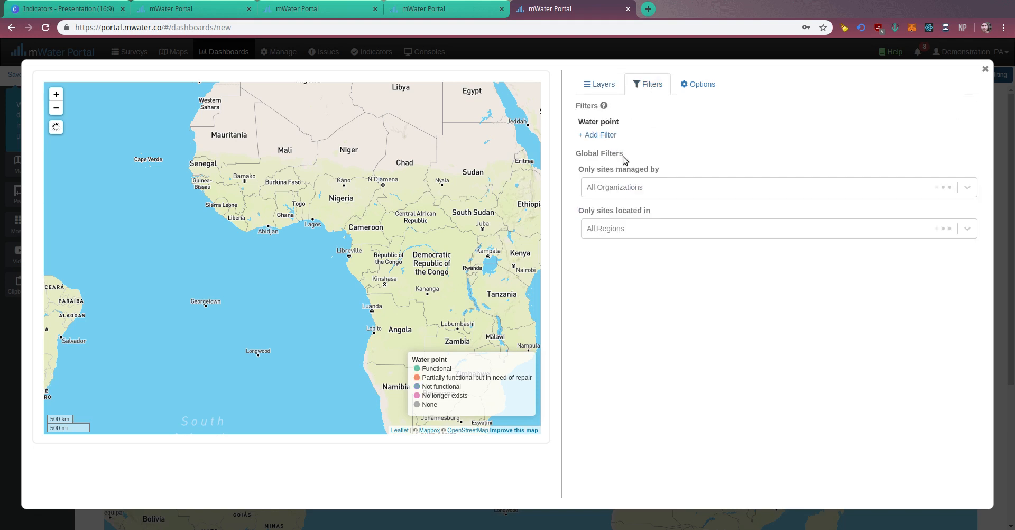
click(611, 228)
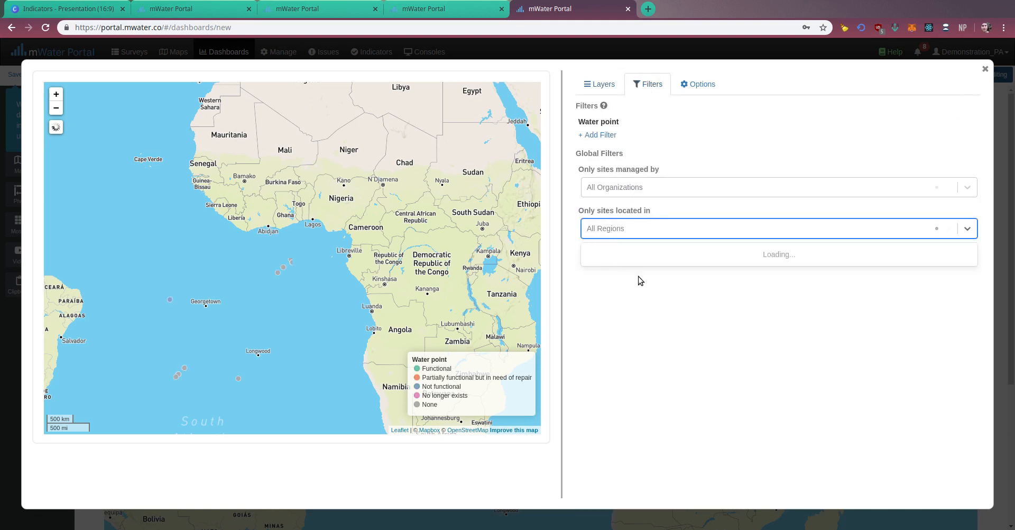
text(malawi)
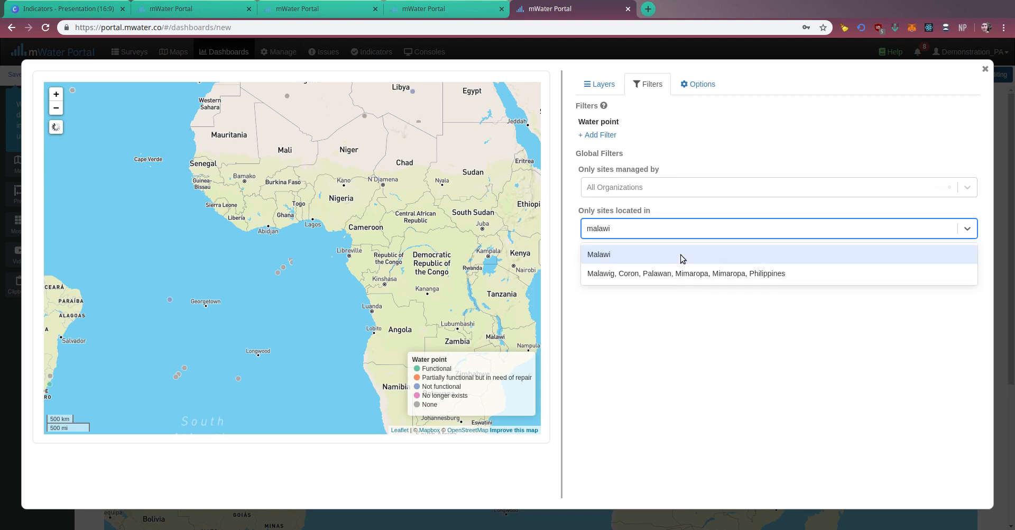
click(680, 255)
Turn on automatic zoom for the water point map and close the map editor to return to the dashboard.
click(594, 82)
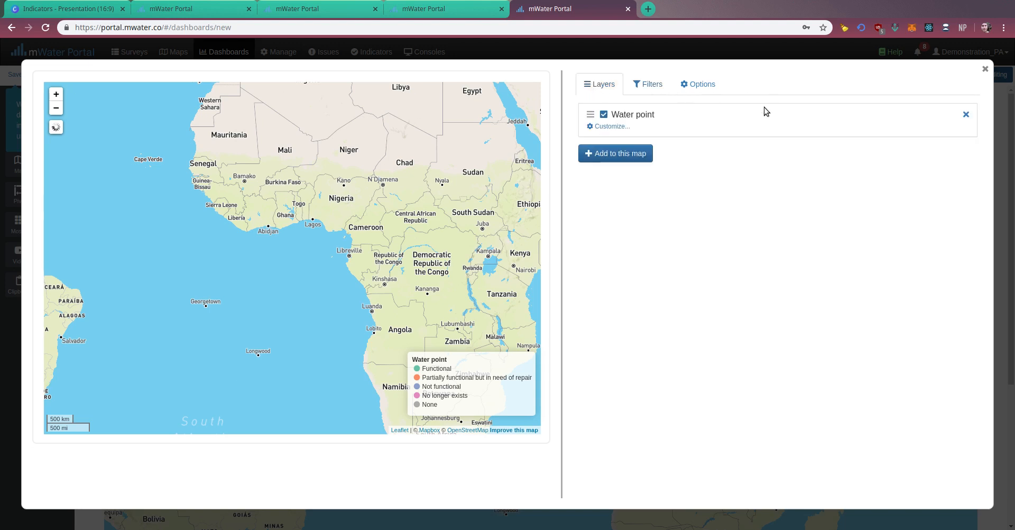
click(690, 90)
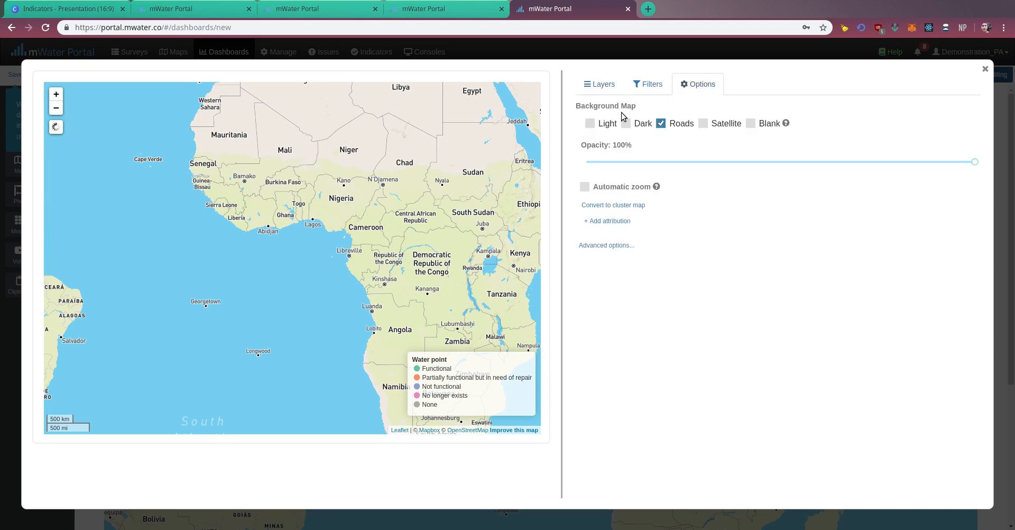
click(623, 187)
click(984, 71)
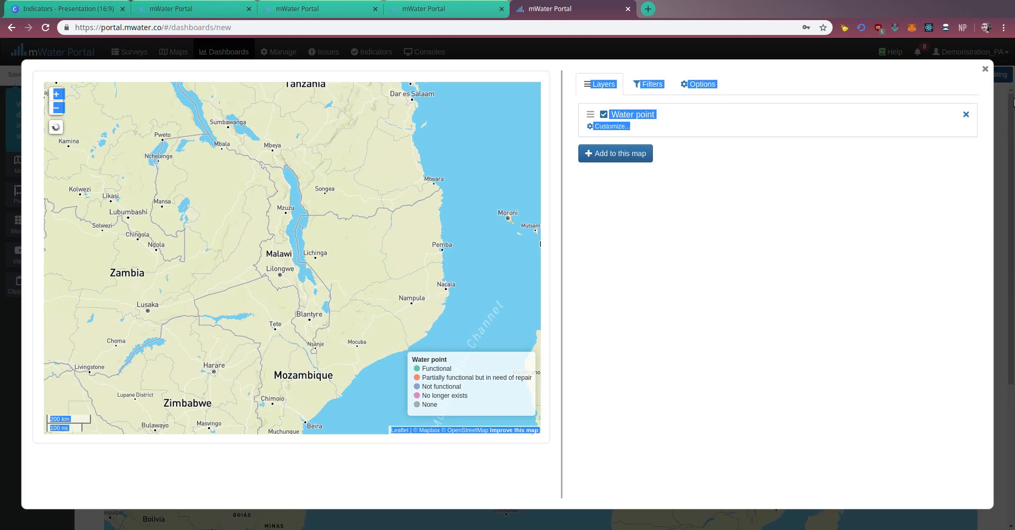
click(985, 69)
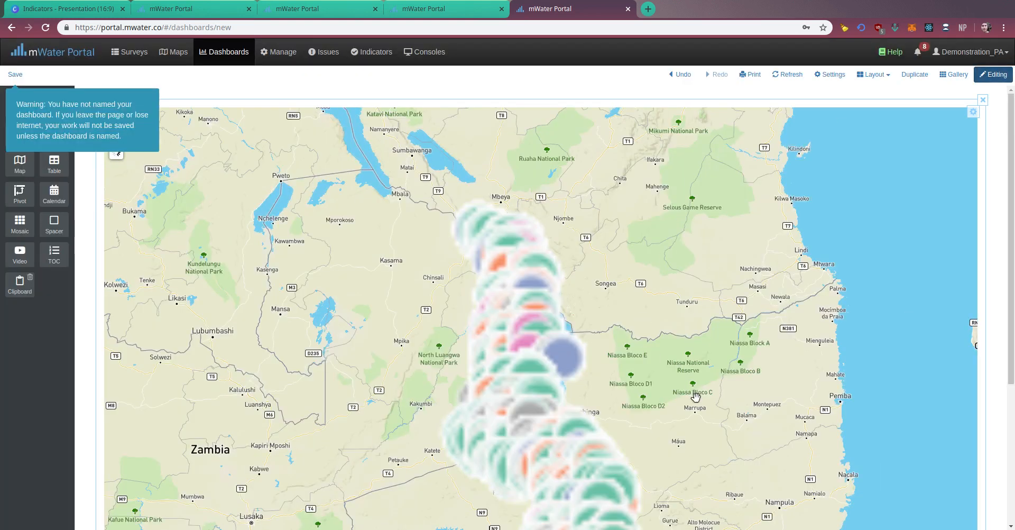
scroll(645, 199, down, 3)
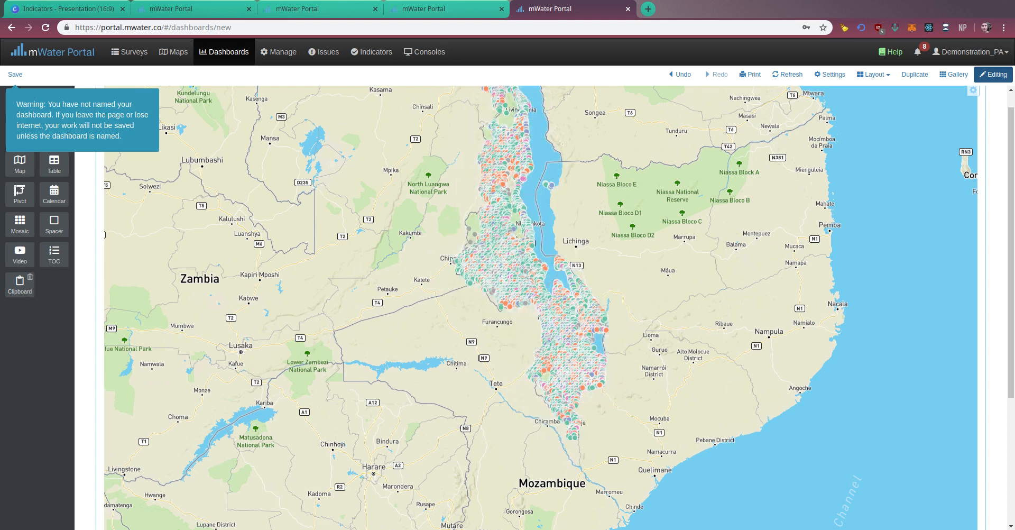
Save the dashboard under the name "Malawi water point functionality".
click(15, 74)
click(374, 94)
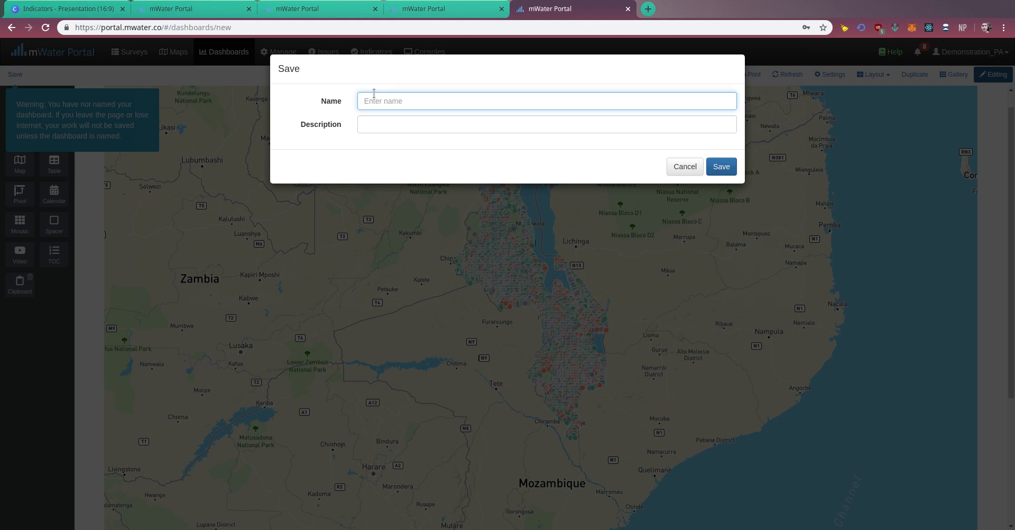
text(Malawi)
text(water point functionality)
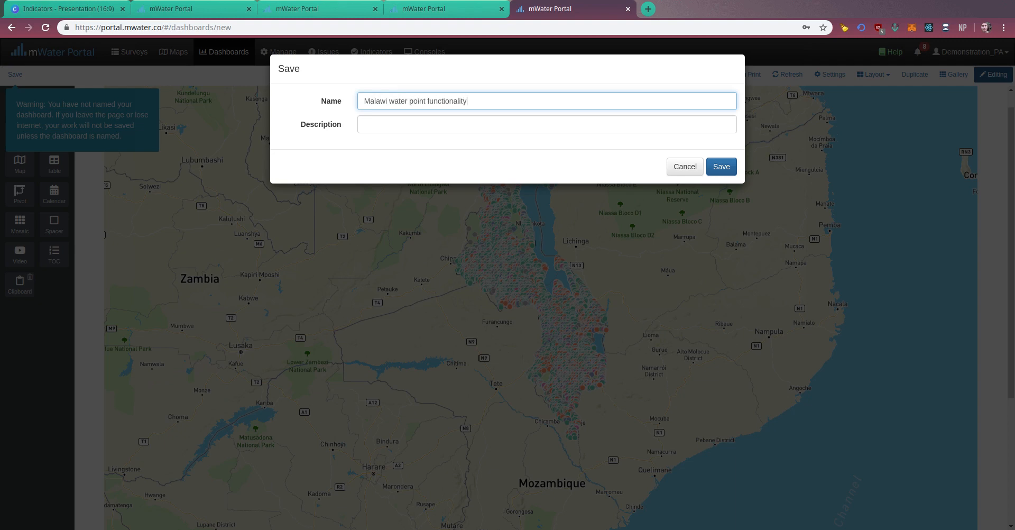
click(713, 168)
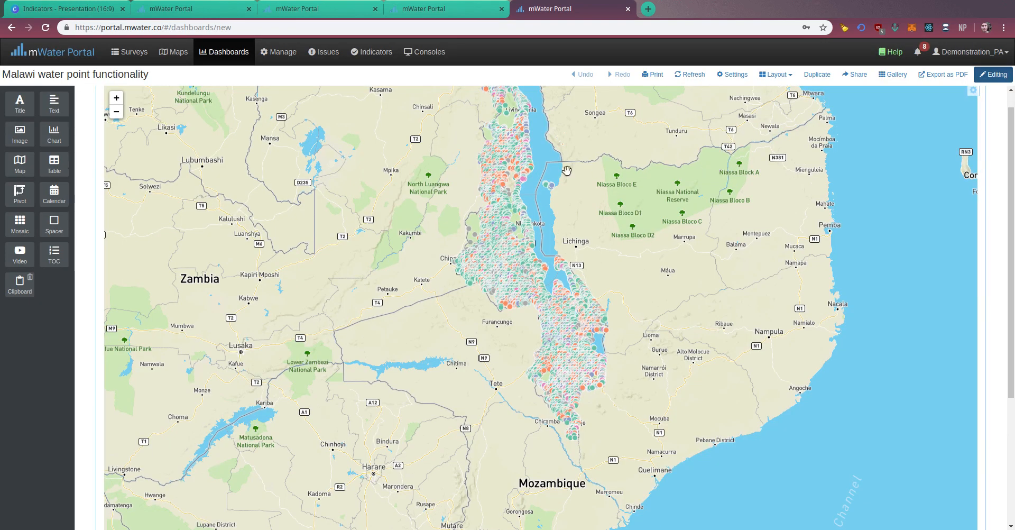
Examine the colored water points in southern Malawi up close and compare them with the functional status legend.
click(117, 98)
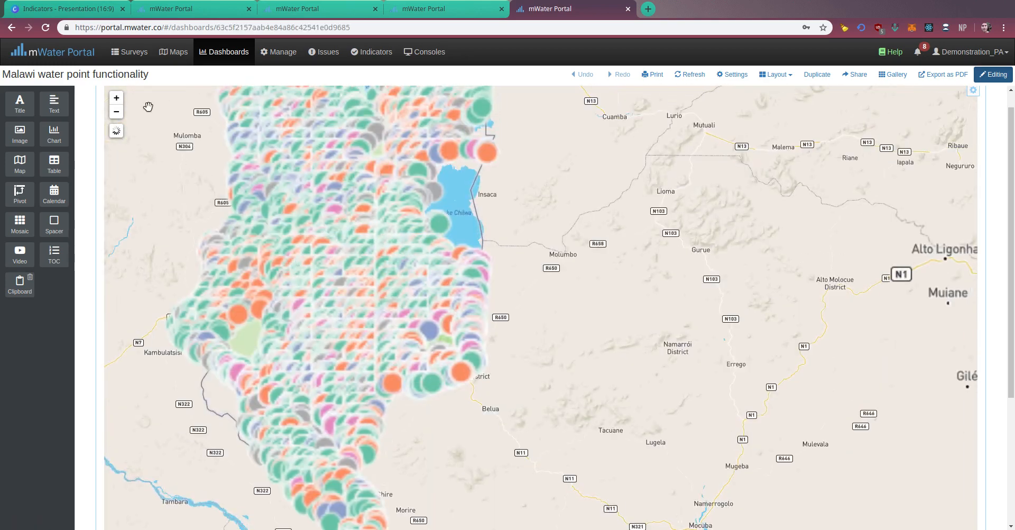
click(117, 99)
drag(404, 196, 636, 230)
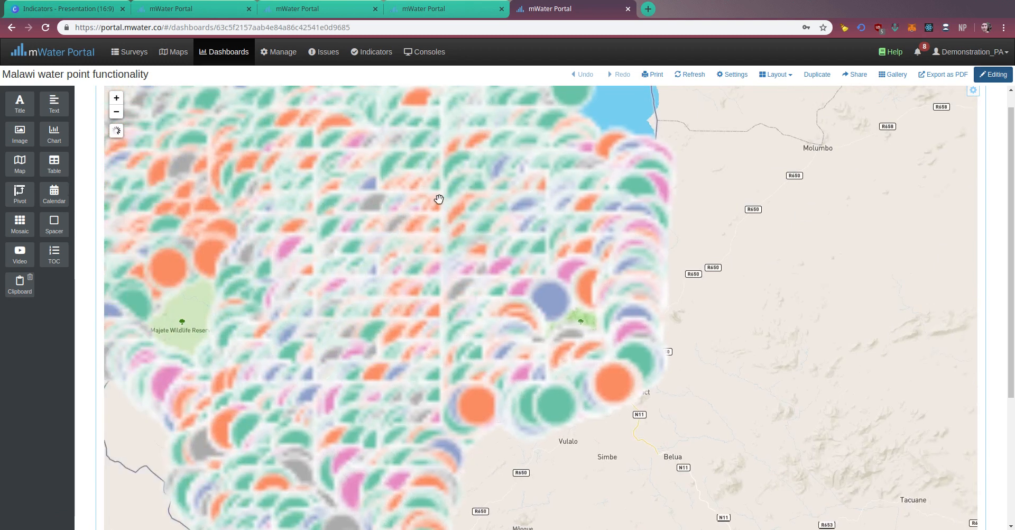
drag(424, 234, 458, 220)
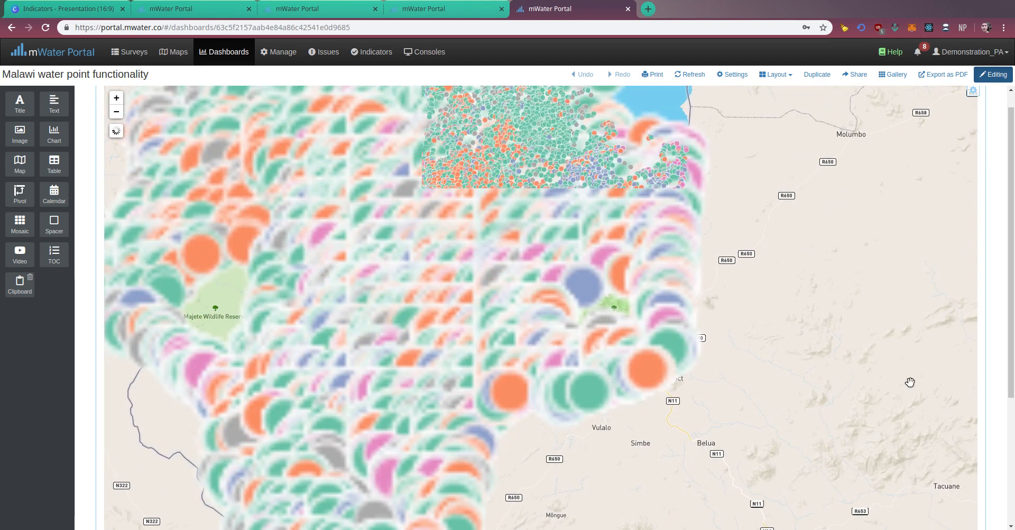
scroll(1012, 490, down, 4)
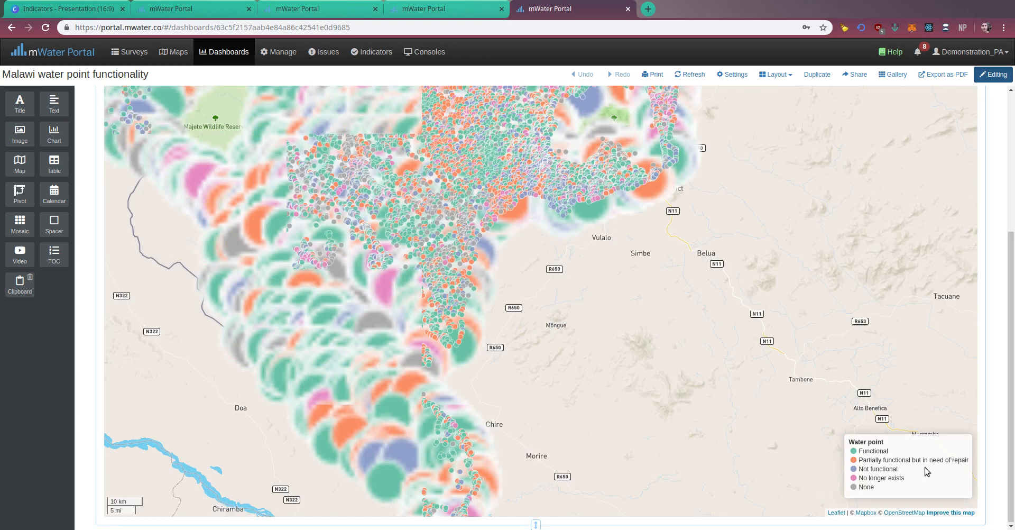
scroll(1007, 426, up, 1)
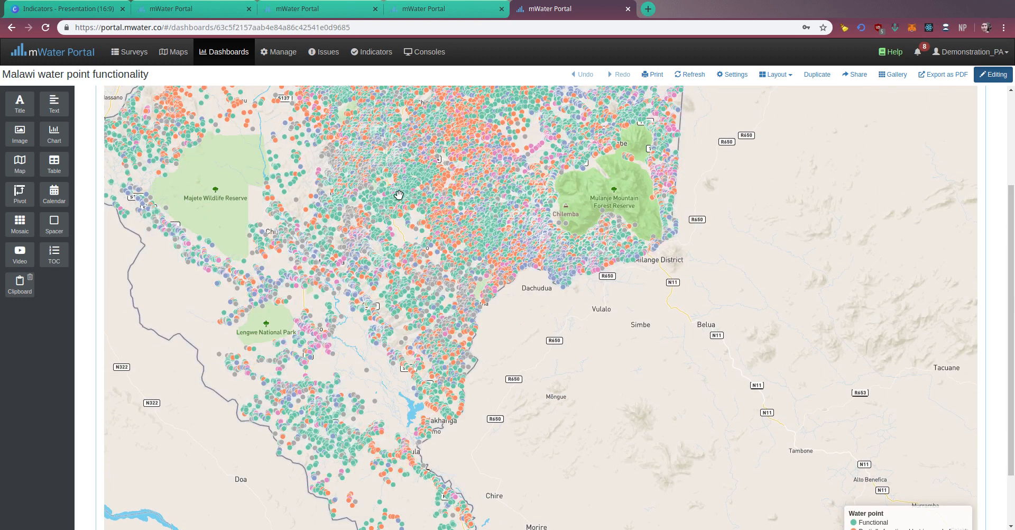
Leave the dashboard's editing mode and view the site details of one water point on the Malawi map.
click(993, 74)
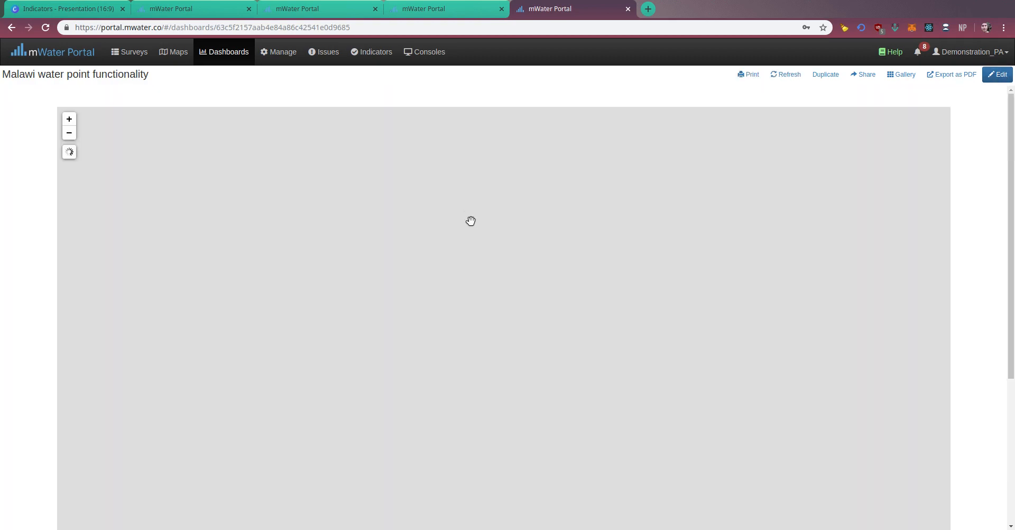
scroll(1009, 237, down, 1)
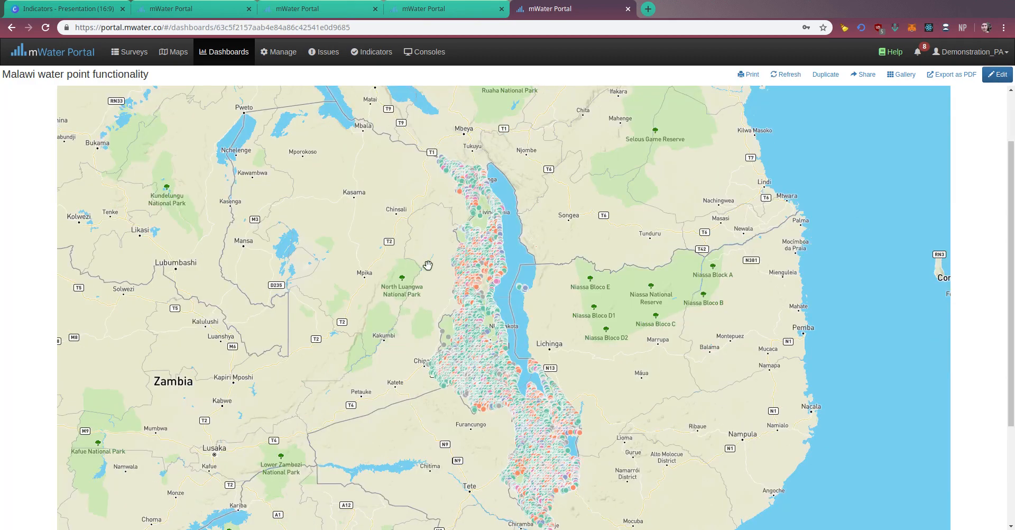
click(476, 306)
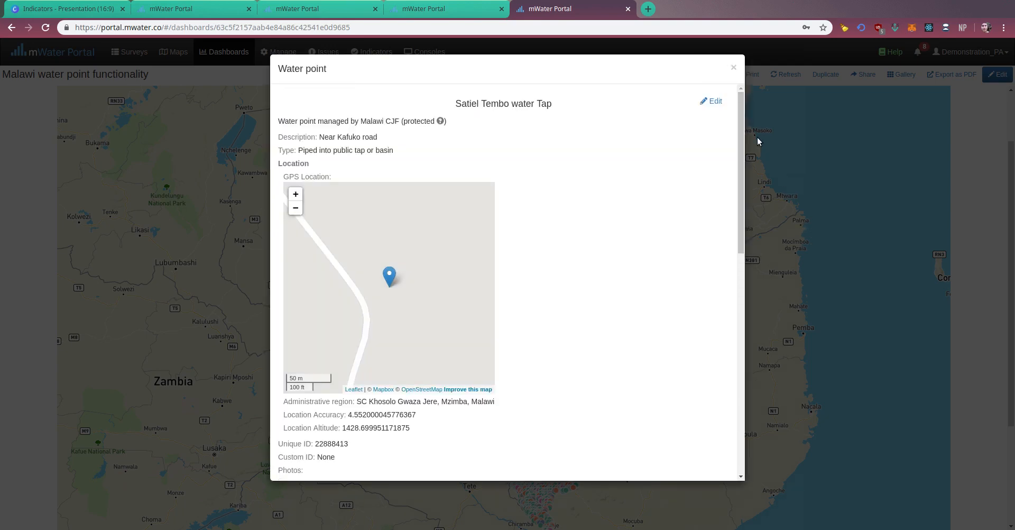
click(732, 69)
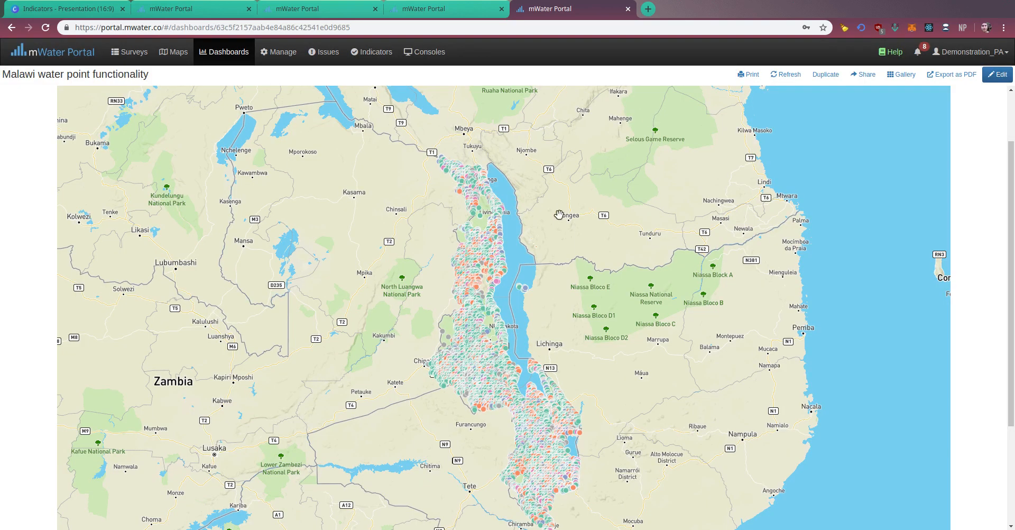
Switch to the Indicators presentation in Canva, present it in Standard mode and advance to the slide about creating your own indicator.
click(72, 9)
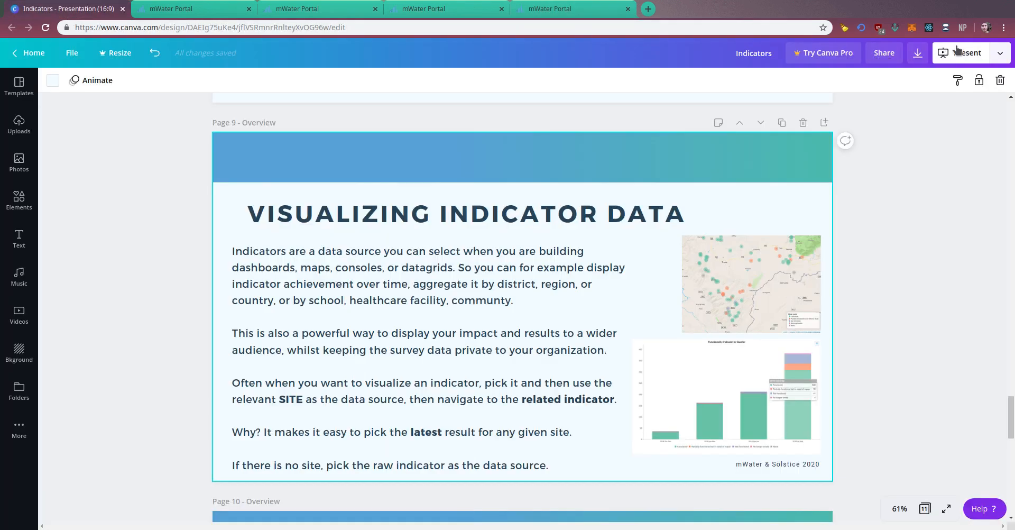
click(959, 52)
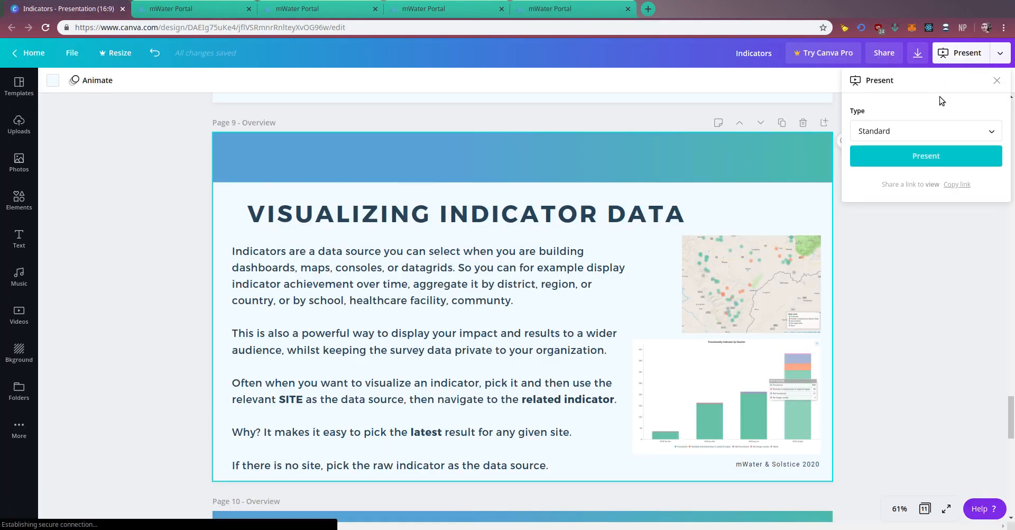
click(926, 156)
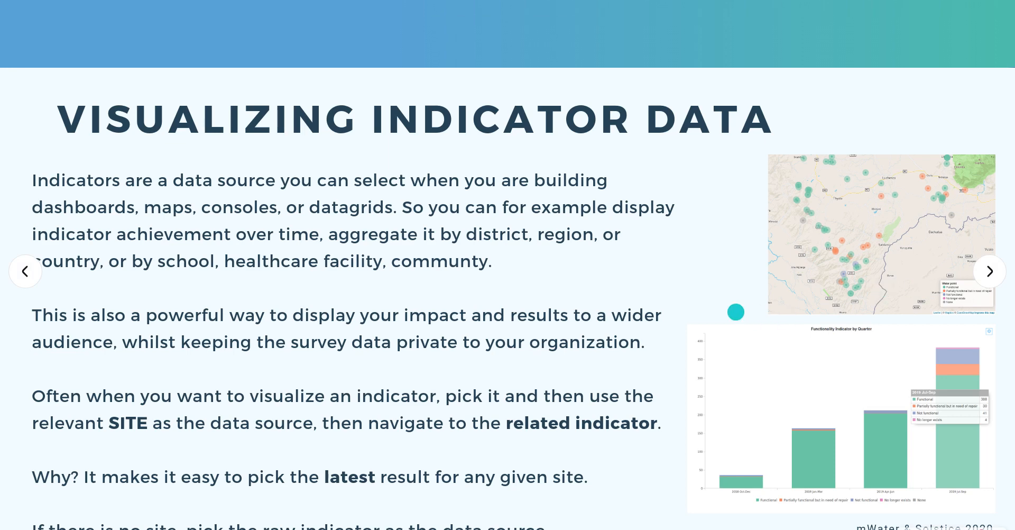
key(Right)
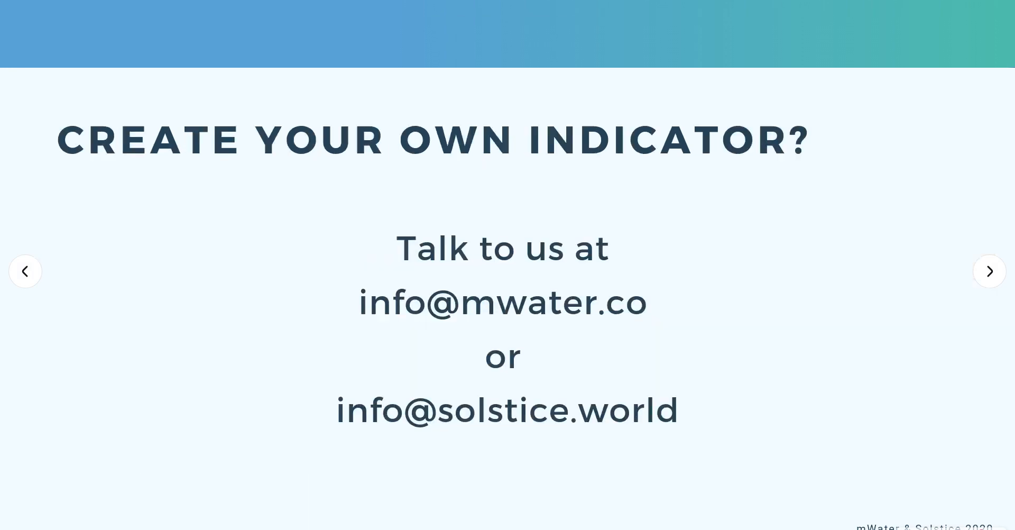